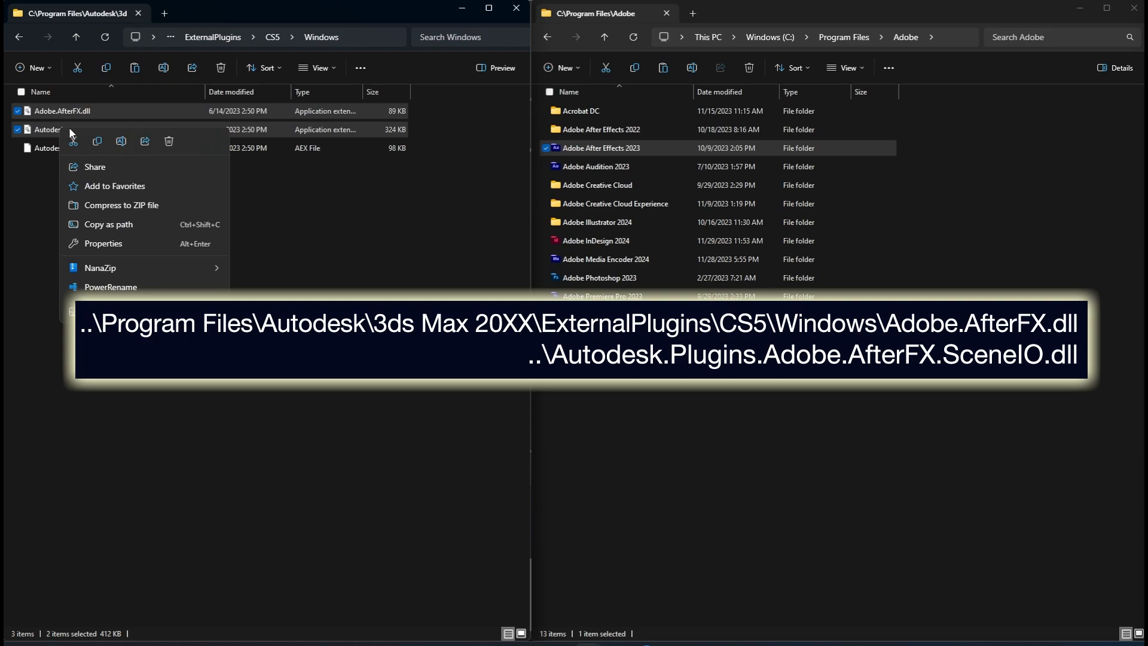
Step: Copy Adobe.AfterFX.dll and Autodesk.Plugins.Adobe.AfterFX.SceneIO.dll into the Adobe After Effects 2023 Support Files folder
{"action": "left_click", "coordinate": [95, 141]}
{"action": "double_click", "coordinate": [598, 148]}
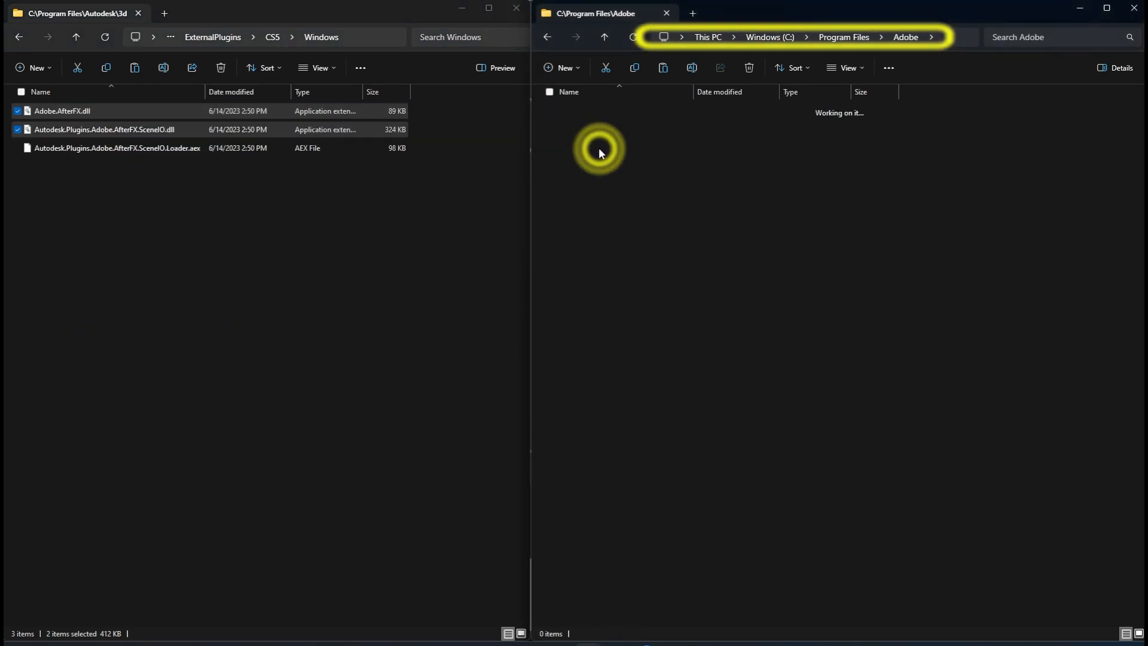
{"action": "double_click", "coordinate": [598, 111]}
{"action": "right_click", "coordinate": [865, 270]}
{"action": "key", "text": "ctrl+v"}
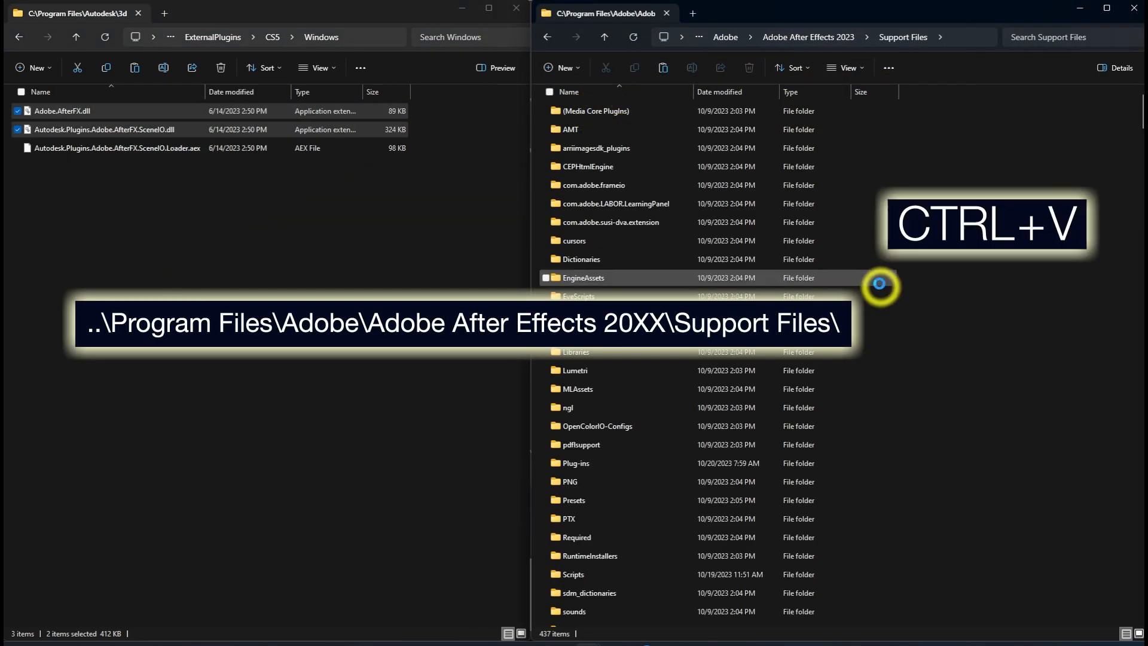
{"action": "left_click", "coordinate": [541, 171]}
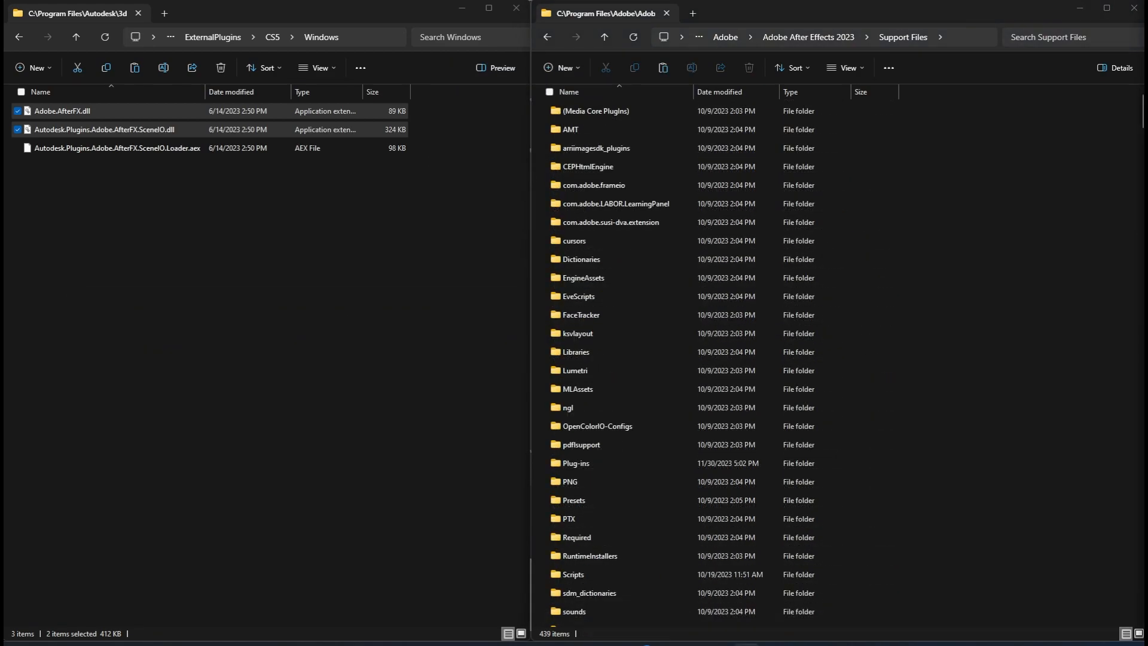
Step: Copy Autodesk.Plugins.Adobe.AfterFX.SceneIO.Loader.aex from the CS5 Windows folder
{"action": "left_click", "coordinate": [81, 150]}
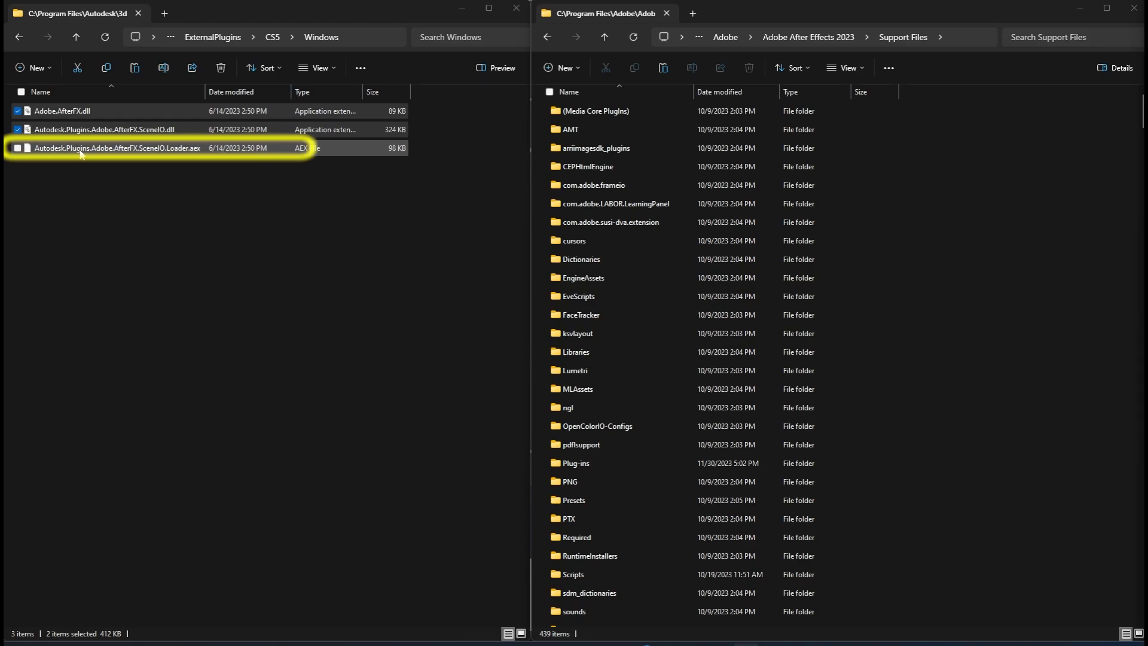
{"action": "right_click", "coordinate": [81, 151]}
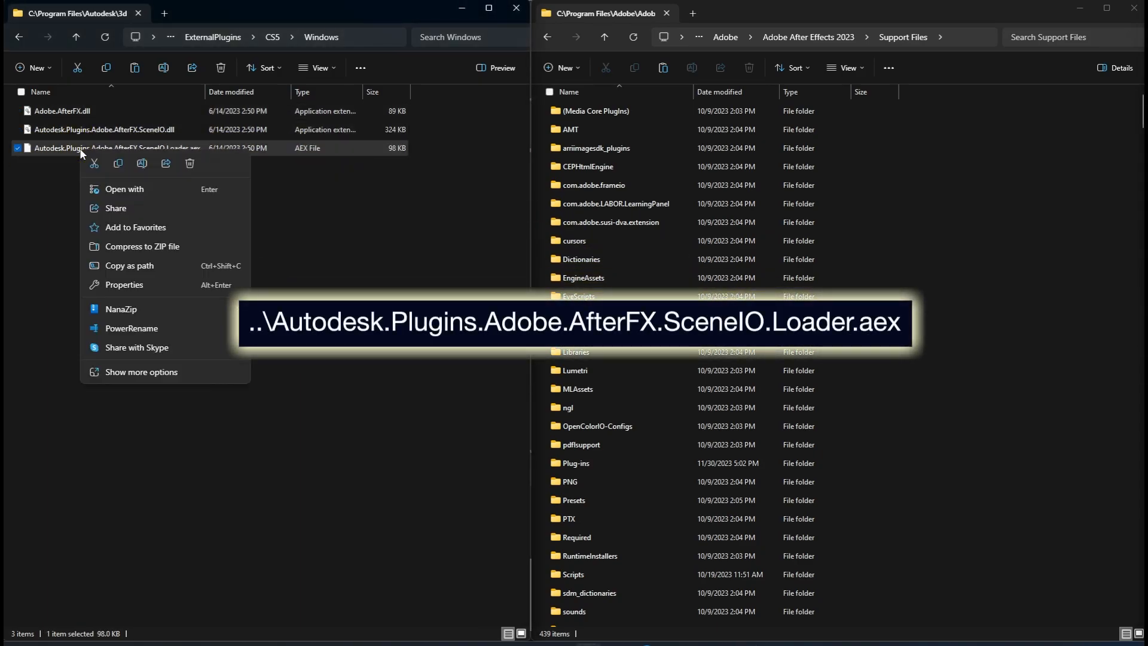
{"action": "left_click", "coordinate": [118, 164]}
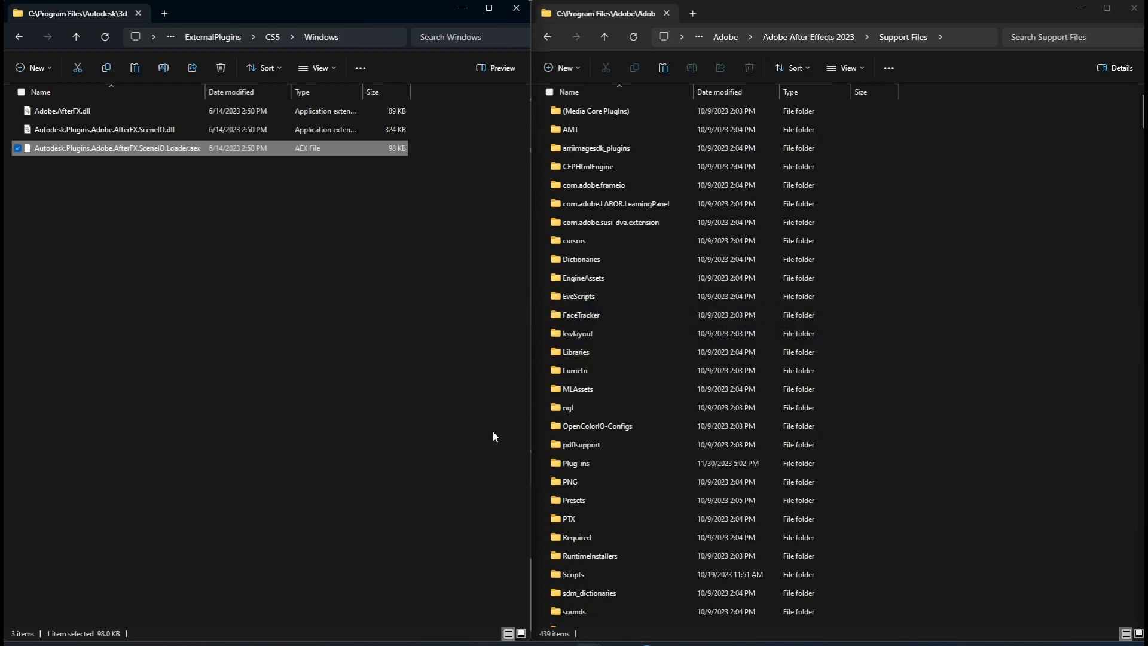
Step: Create a folder named AEGP inside the Plug-ins folder of After Effects 2023
{"action": "double_click", "coordinate": [578, 462]}
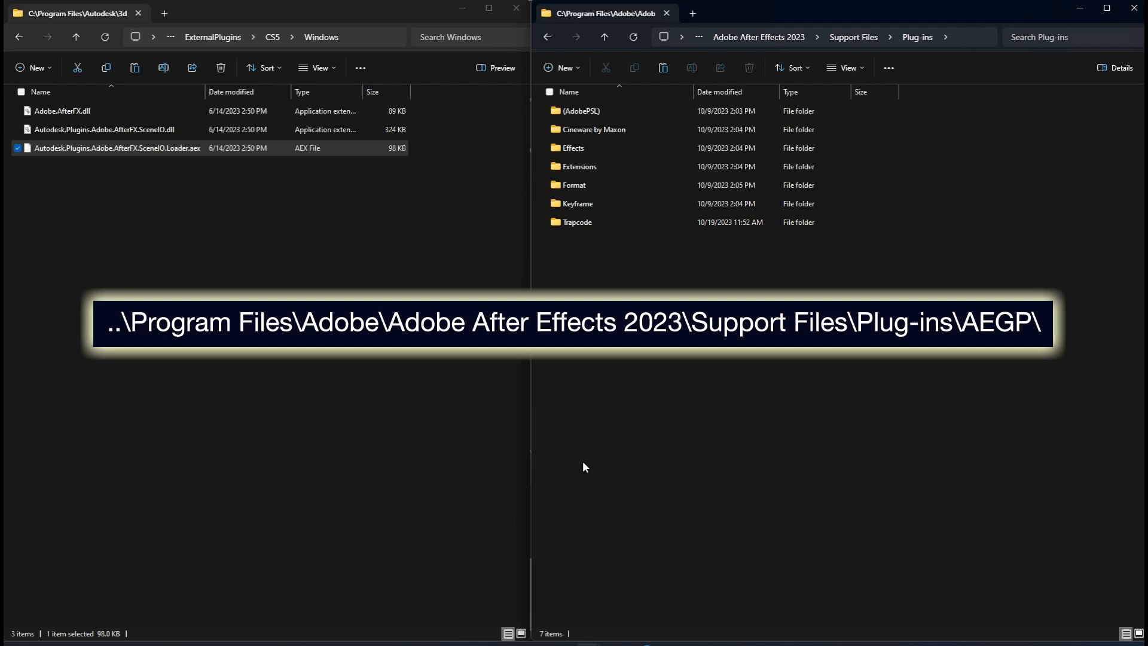
{"action": "right_click", "coordinate": [584, 467]}
{"action": "mouse_move", "coordinate": [648, 365]}
{"action": "left_click", "coordinate": [766, 366]}
{"action": "left_click", "coordinate": [569, 279]}
{"action": "type", "text": "AEGP"}
{"action": "key", "text": "Return"}
Step: Paste the copied loader file into the AEGP folder
{"action": "double_click", "coordinate": [570, 240]}
{"action": "right_click", "coordinate": [571, 240]}
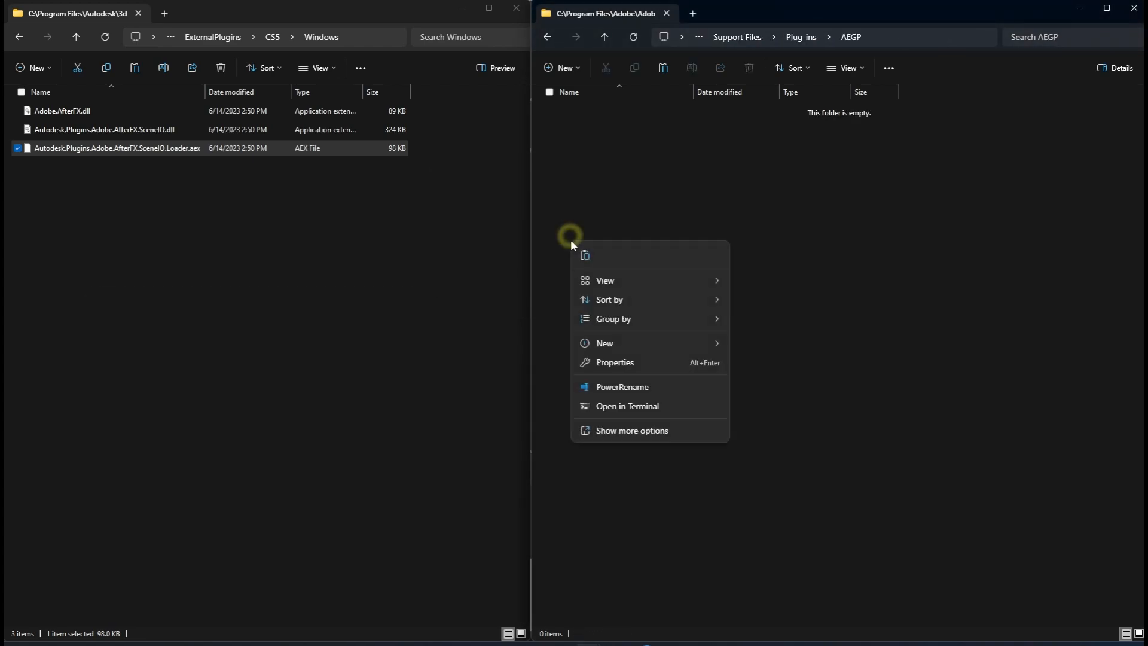
{"action": "left_click", "coordinate": [585, 256]}
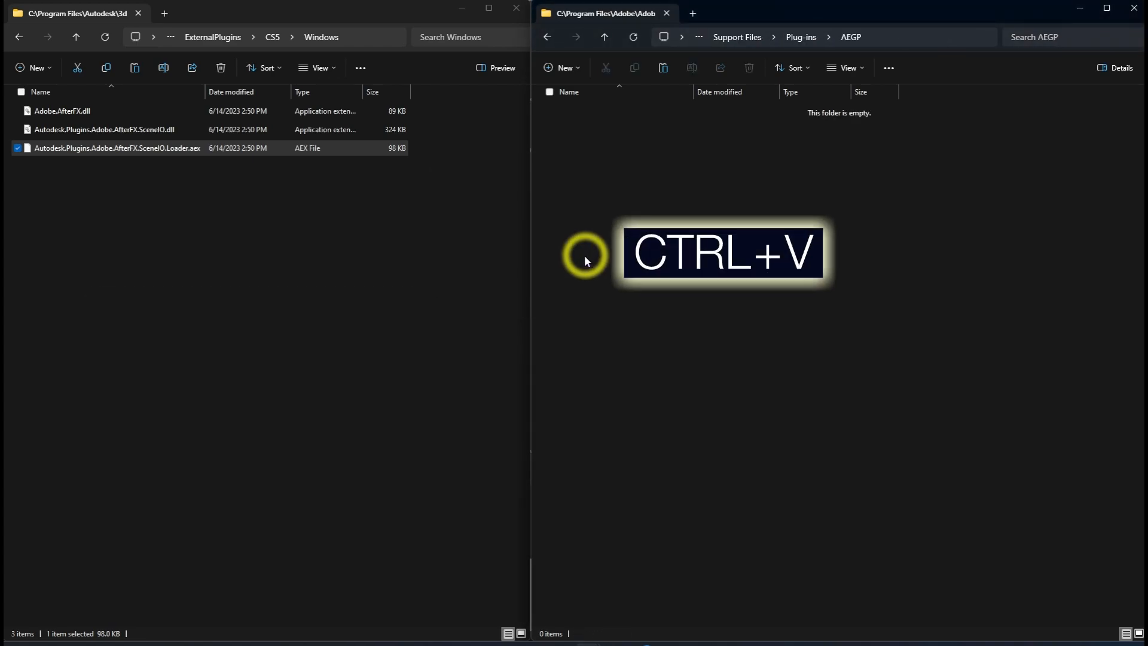
{"action": "left_click", "coordinate": [551, 155]}
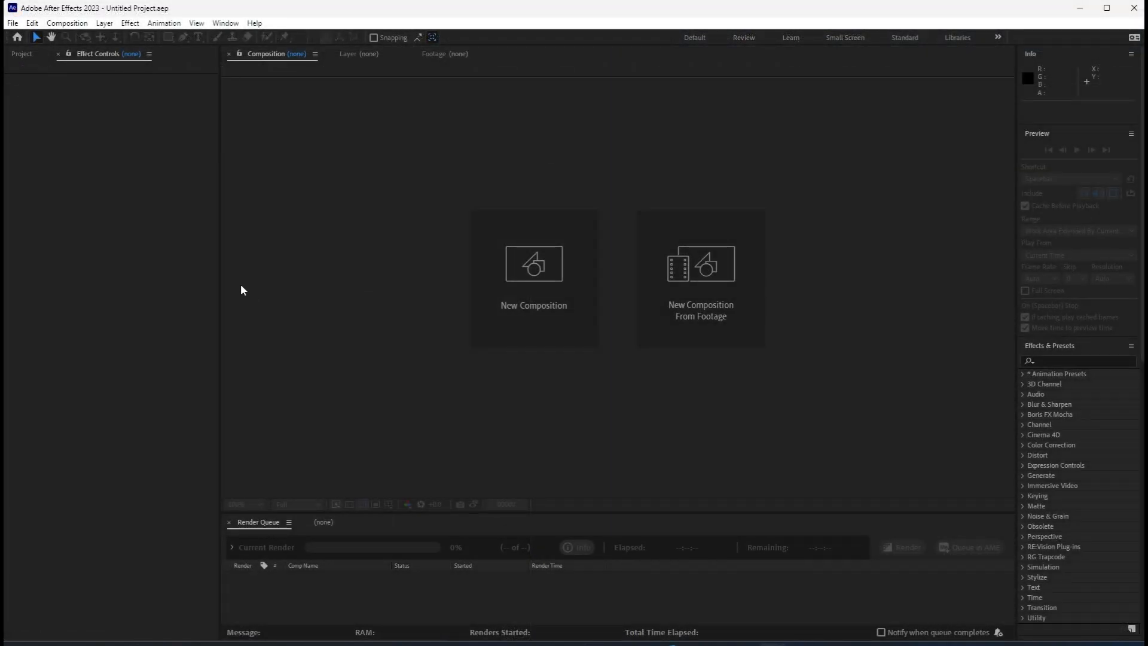
Step: Check After Effects for the Autodesk Compositor Link commands
{"action": "left_click", "coordinate": [13, 23]}
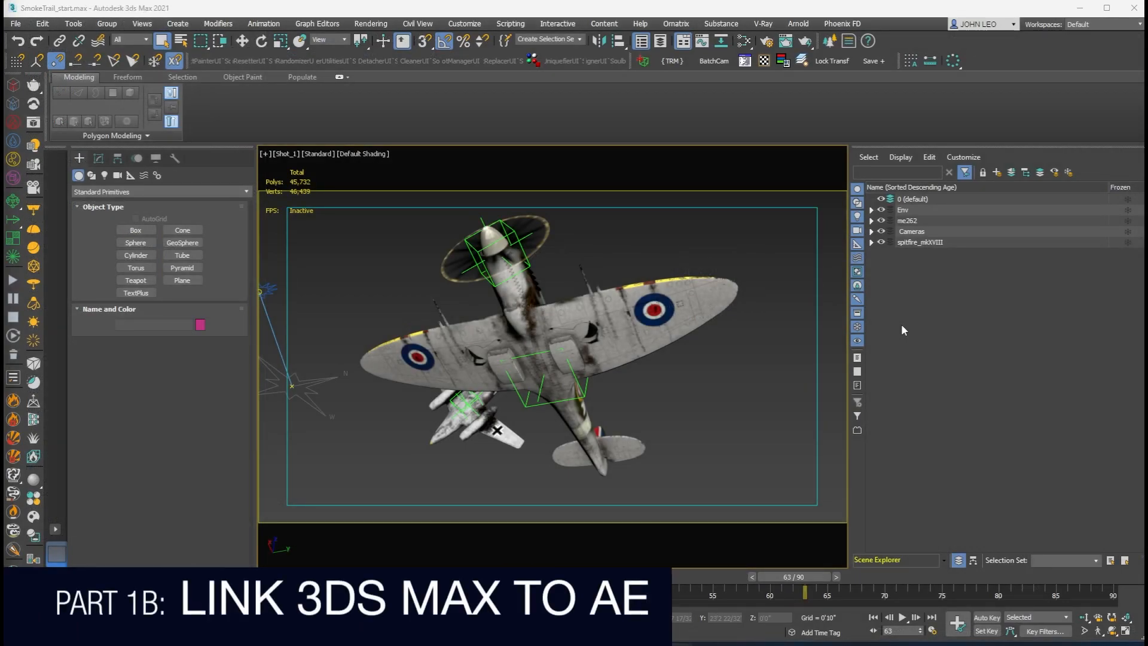
Step: Create a new scene layer named FXLink in 3ds Max
{"action": "left_click", "coordinate": [998, 173]}
{"action": "type", "text": "FXLink"}
{"action": "key", "text": "Return"}
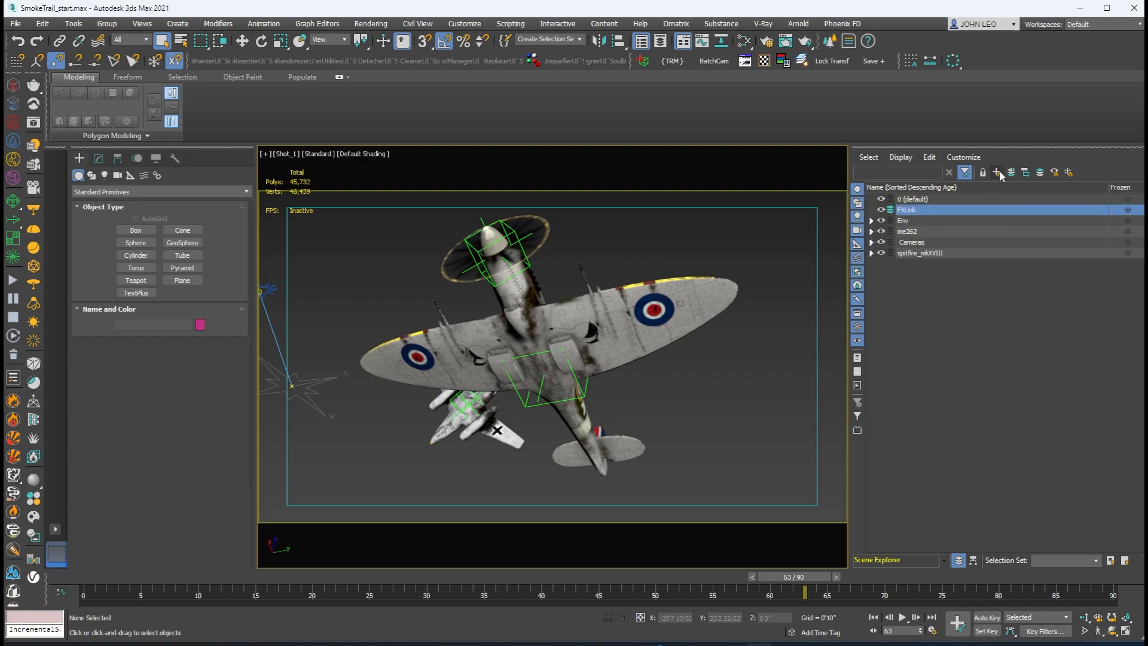
Step: Create a Point helper in empty space near the jet, with Cross and Box display and a size of 3'0"
{"action": "left_click", "coordinate": [130, 175]}
{"action": "left_click", "coordinate": [136, 267]}
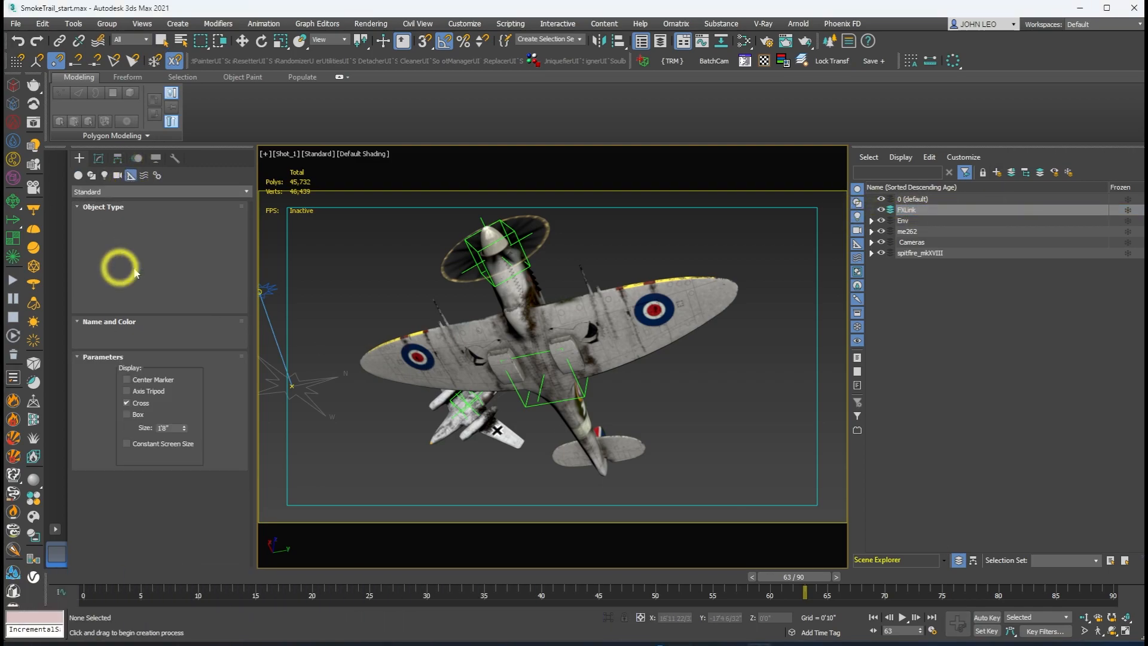
{"action": "left_click", "coordinate": [324, 441]}
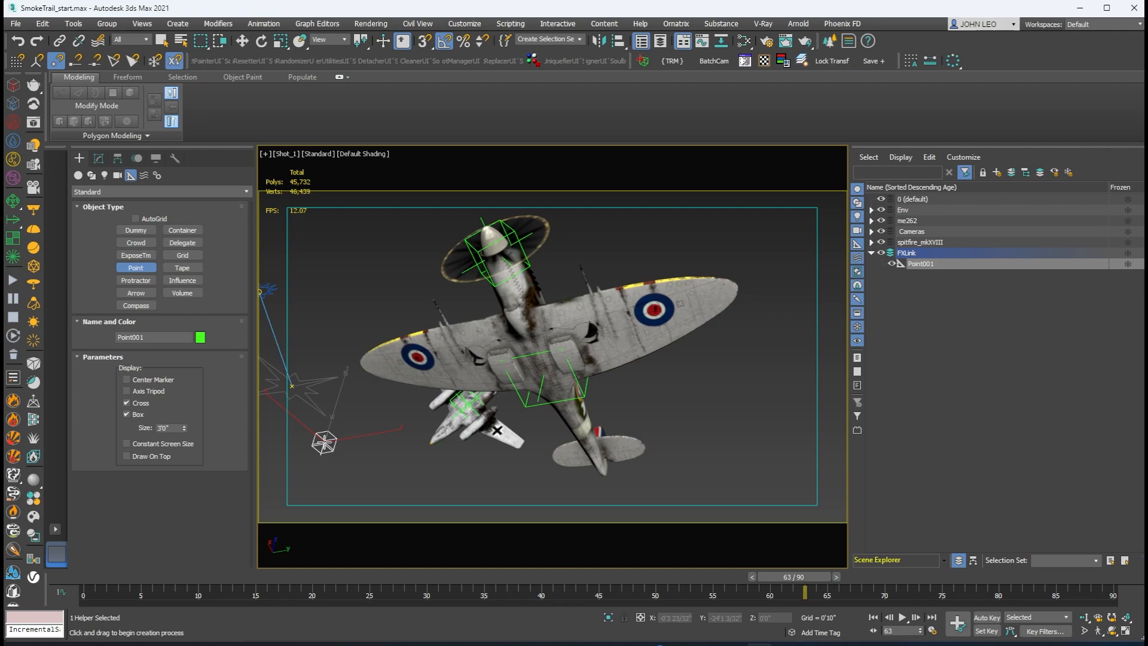
Step: Align the Point helper to the me262 master control's pivot, matching position and orientation on the X, Y and Z axes
{"action": "left_click", "coordinate": [619, 41]}
{"action": "left_click", "coordinate": [466, 406]}
{"action": "left_click", "coordinate": [523, 362]}
{"action": "left_click", "coordinate": [603, 362]}
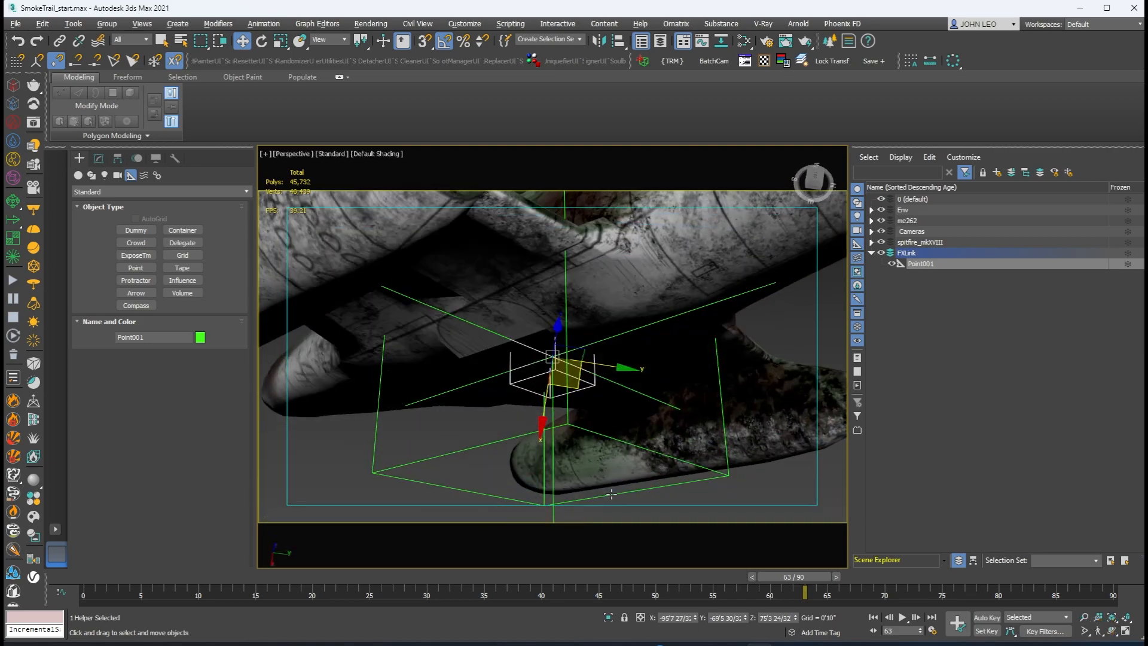
Step: Move the Point helper to the jet engine's exhaust and link it to the me262 master control as its child
{"action": "middle_click_drag", "start_coordinate": [608, 380], "coordinate": [494, 389], "text": "alt"}
{"action": "left_click_drag", "start_coordinate": [574, 433], "coordinate": [584, 464]}
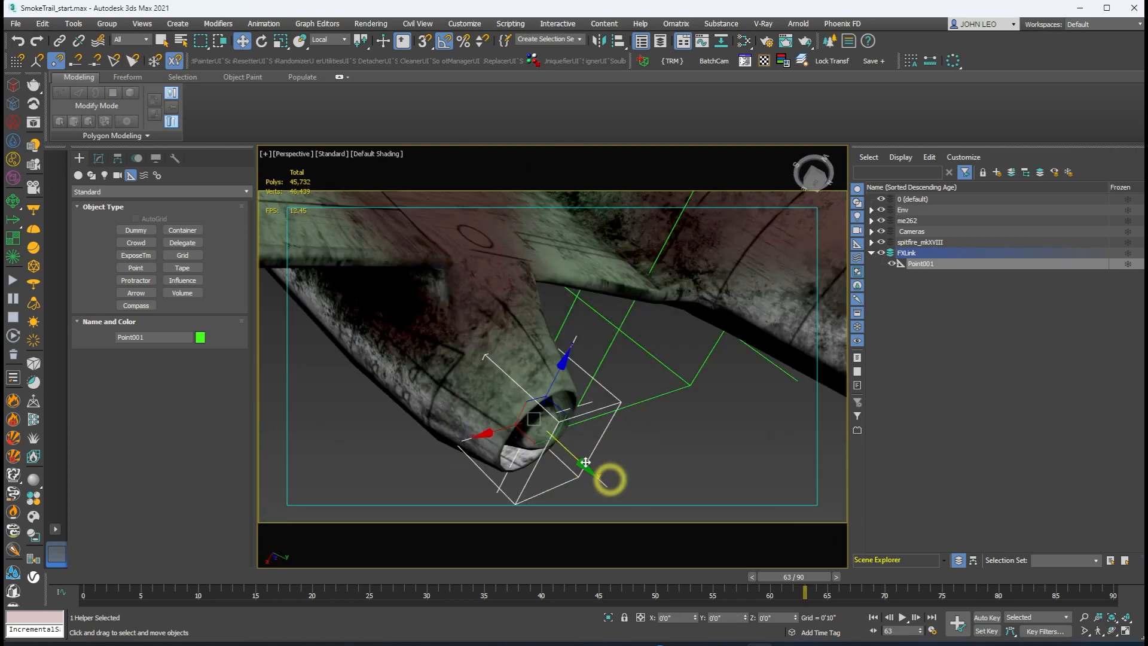
{"action": "left_click_drag", "start_coordinate": [499, 390], "coordinate": [513, 405]}
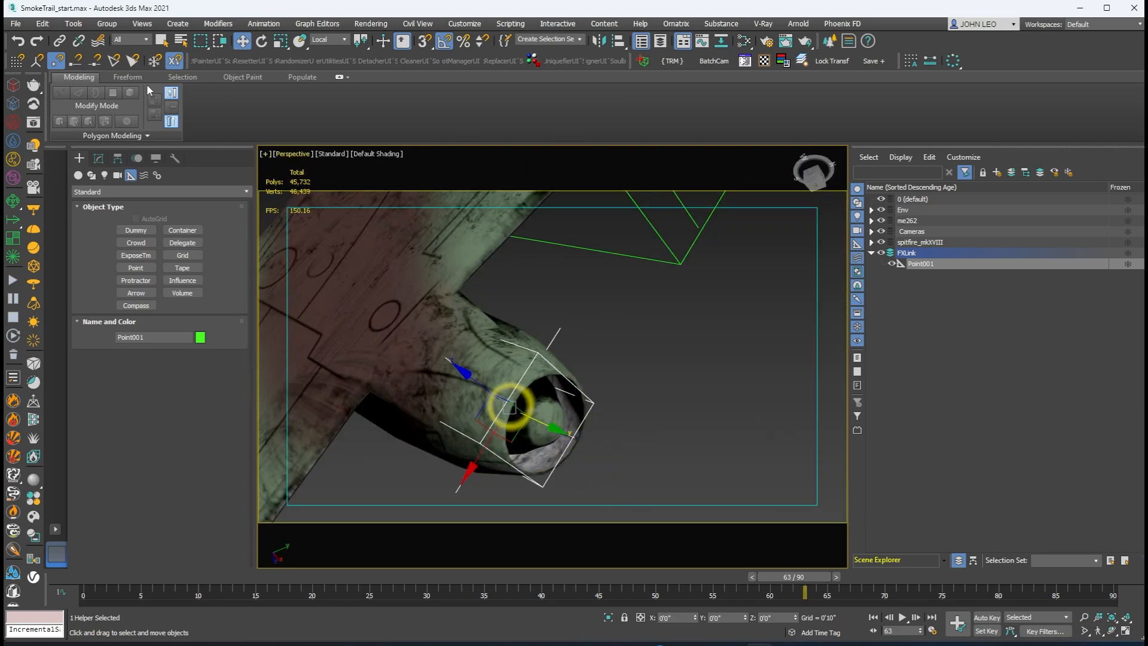
{"action": "left_click", "coordinate": [60, 40]}
{"action": "left_click_drag", "start_coordinate": [597, 407], "coordinate": [678, 261]}
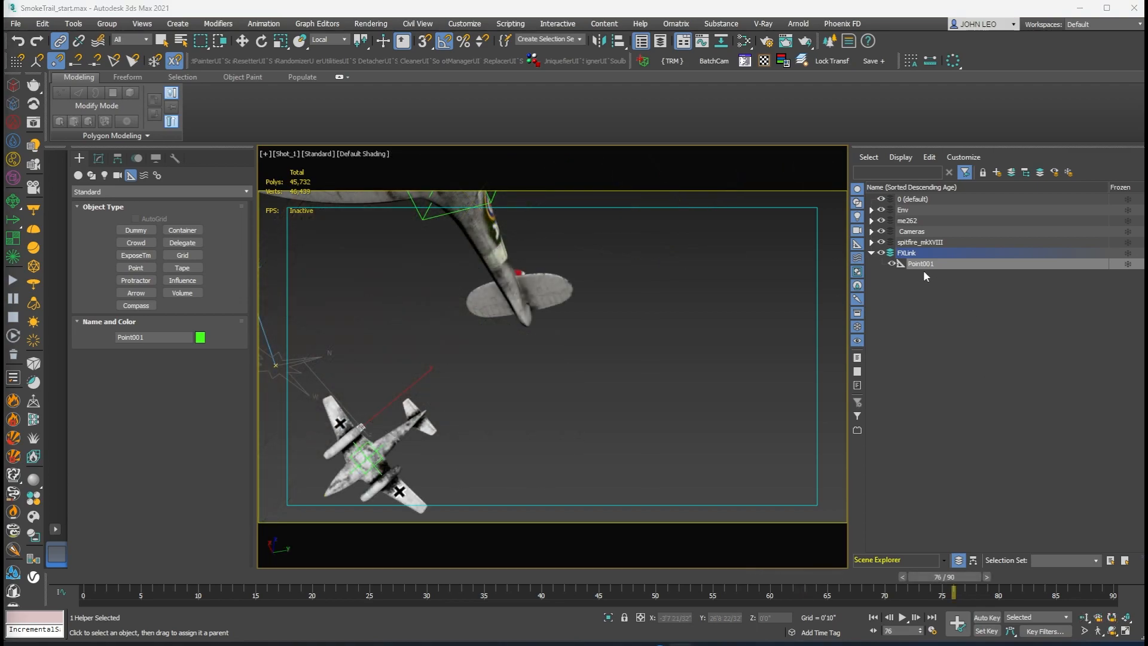
Step: Rename the Point helper in the FXLink layer to SmokeEmit
{"action": "double_click", "coordinate": [921, 264]}
{"action": "type", "text": "SmokeEmit"}
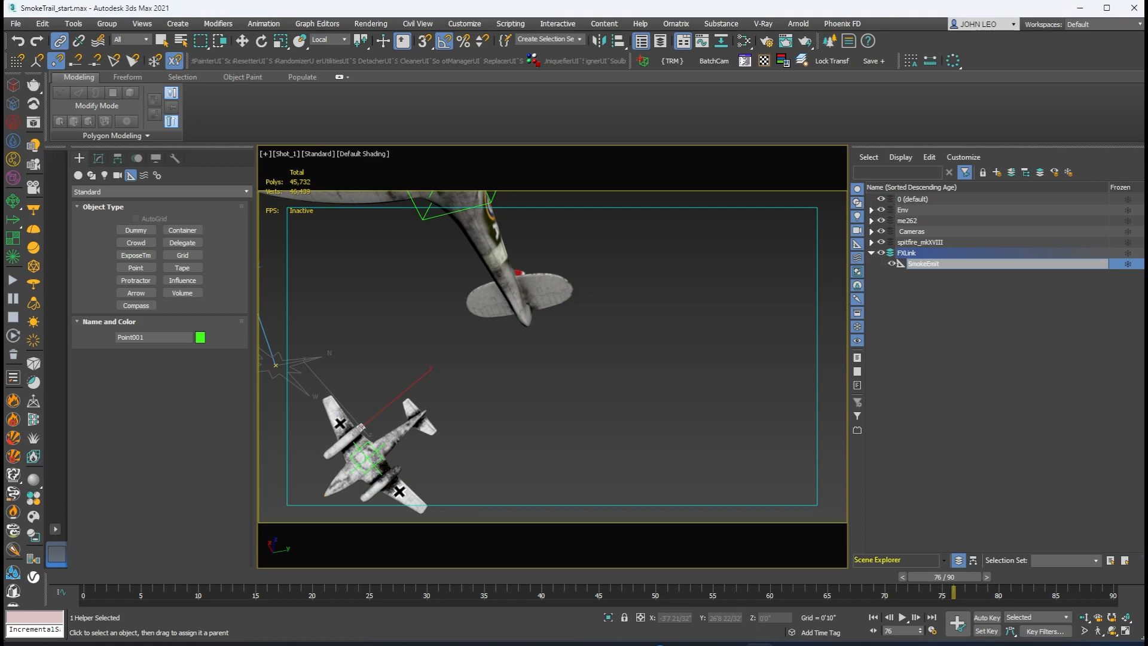
{"action": "key", "text": "Return"}
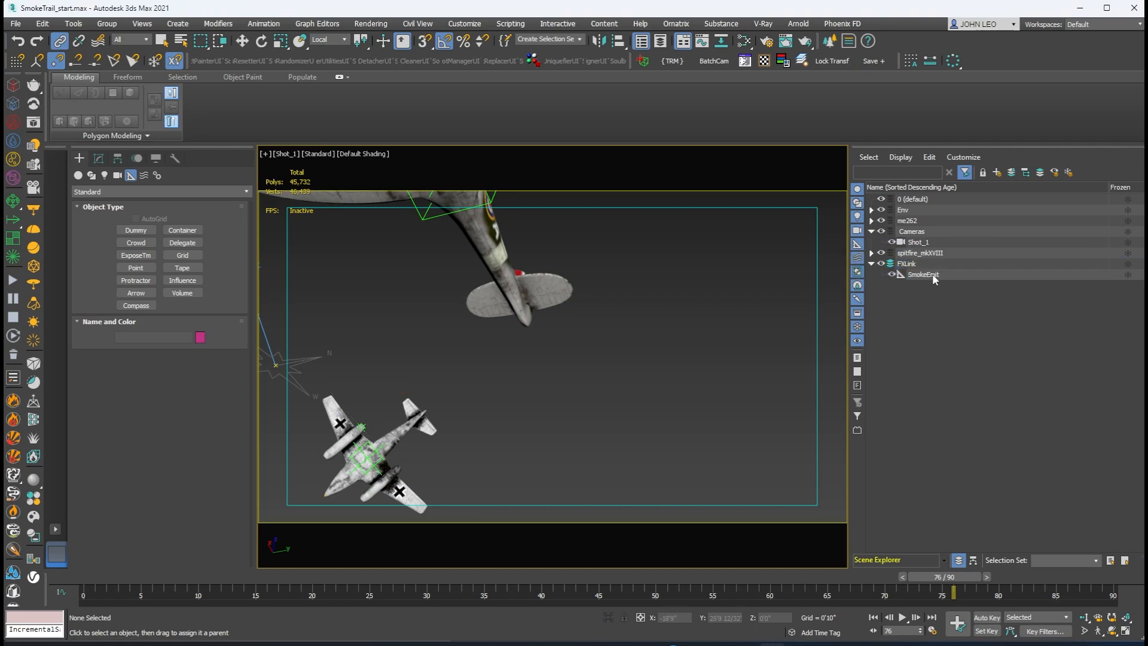
Step: Select the SmokeEmit helper together with the Shot_1 camera and hide all unselected objects
{"action": "left_click", "coordinate": [933, 275]}
{"action": "left_click", "coordinate": [927, 243], "text": "ctrl"}
{"action": "right_click", "coordinate": [685, 359]}
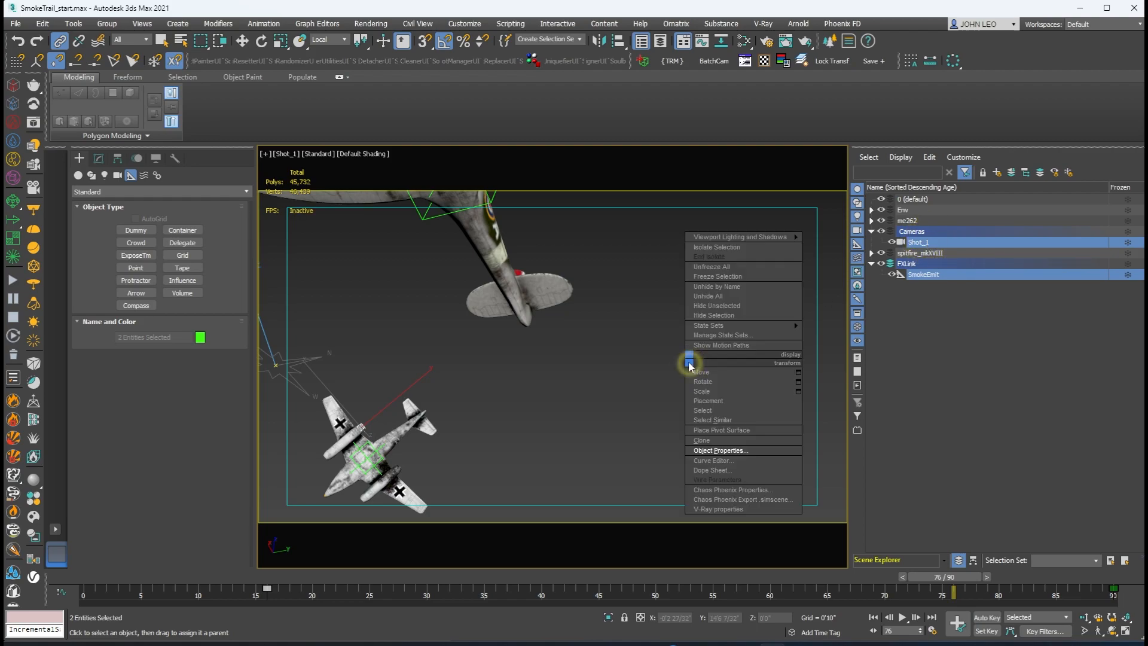
{"action": "left_click", "coordinate": [741, 308]}
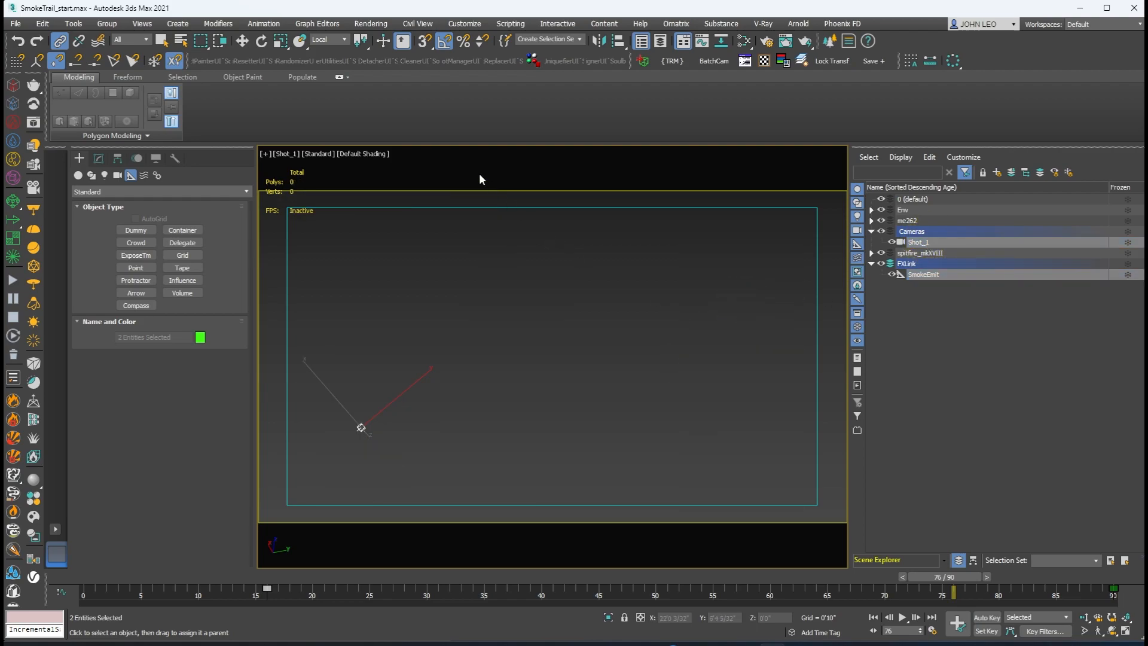
Step: Add the selected camera and SmokeEmit helper to the Objects set in State Sets
{"action": "left_click", "coordinate": [382, 25]}
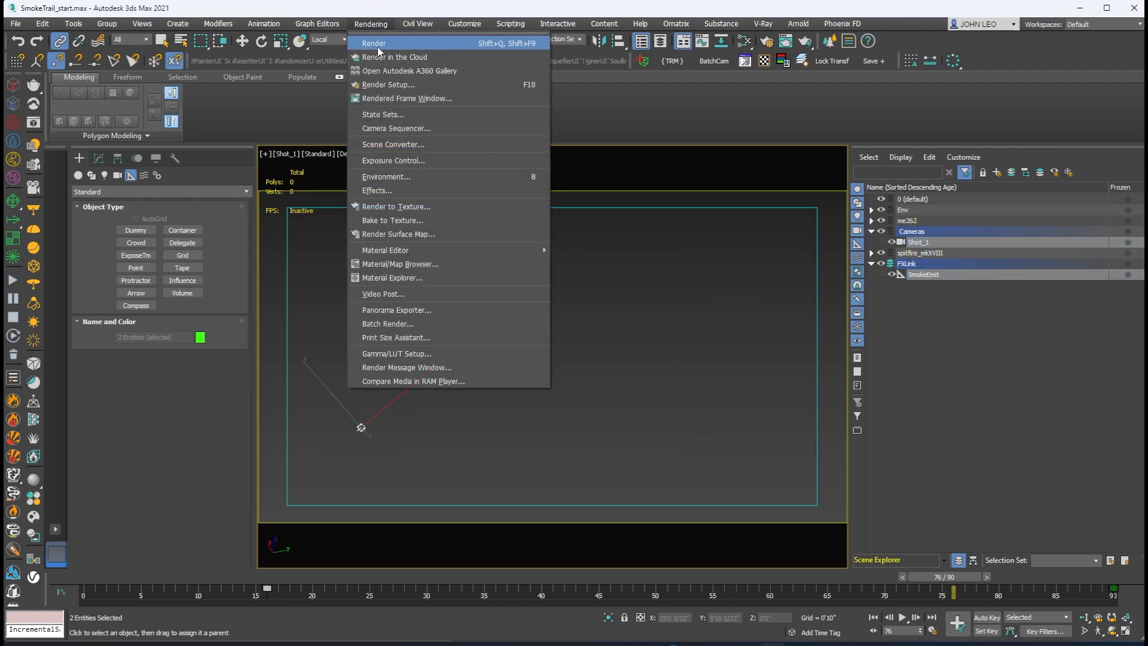
{"action": "left_click", "coordinate": [380, 113]}
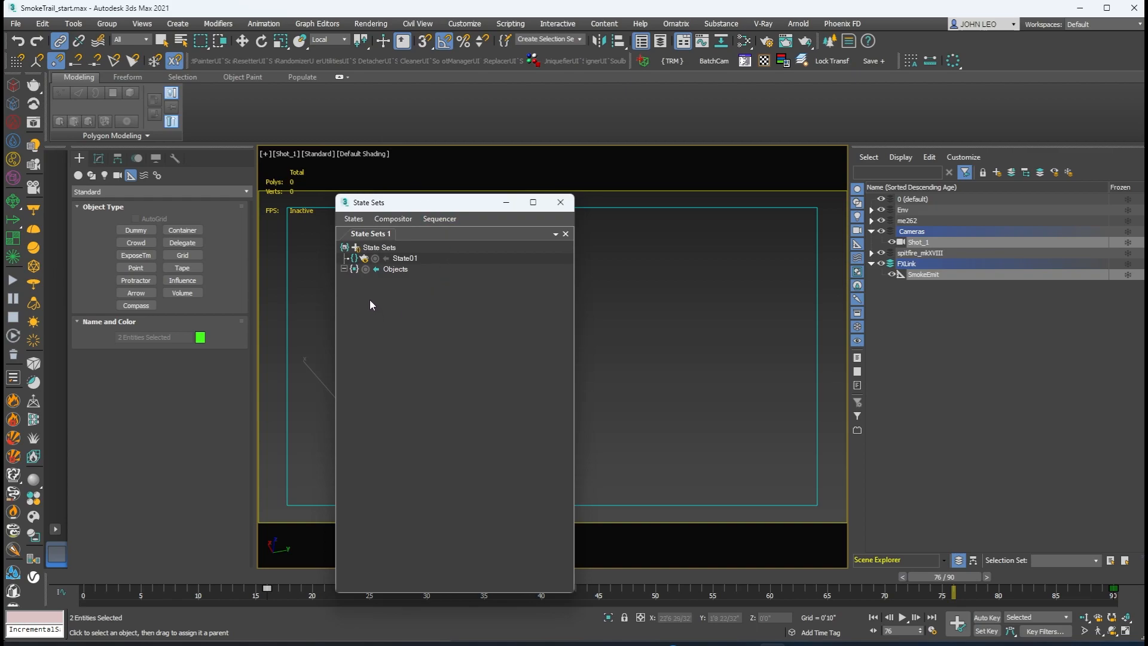
{"action": "left_click", "coordinate": [366, 270]}
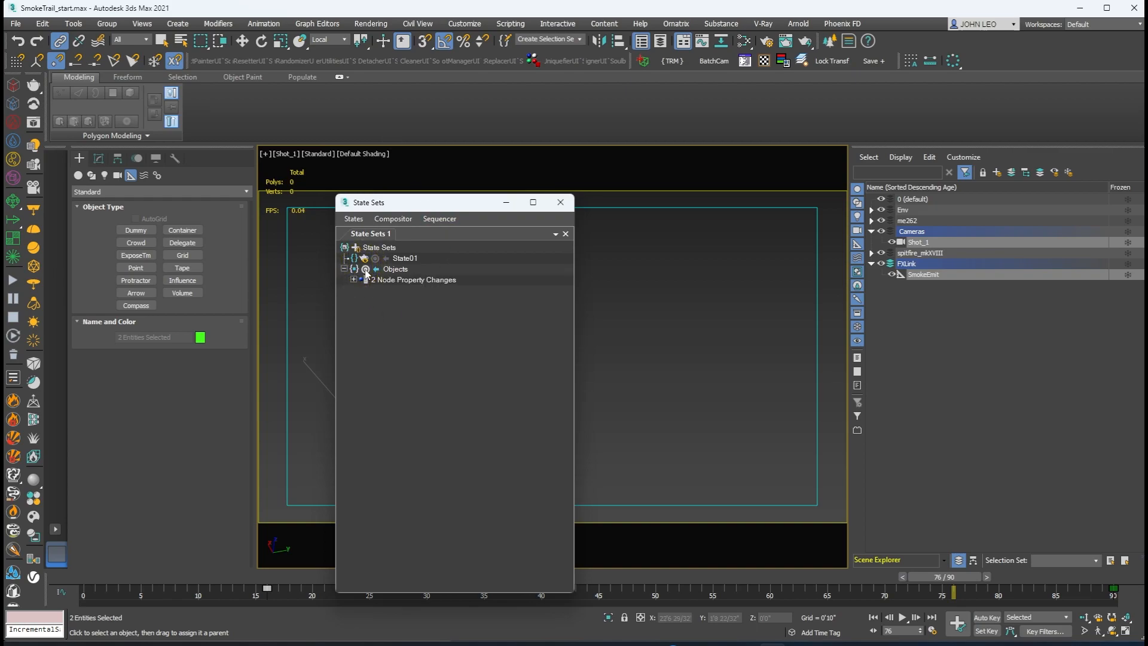
Step: Create a Compositor Link from State Sets and save its link file as SmokeTrail.sof in the ae folder
{"action": "left_click", "coordinate": [393, 219]}
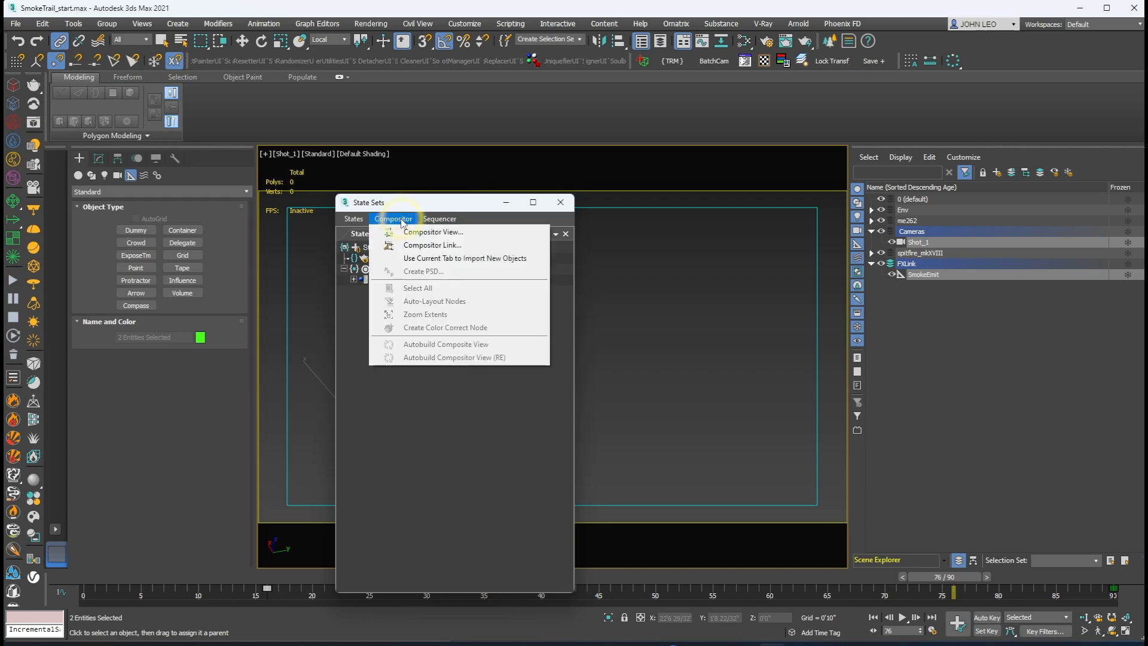
{"action": "left_click", "coordinate": [450, 246]}
{"action": "left_click", "coordinate": [479, 284]}
{"action": "left_click", "coordinate": [513, 284]}
{"action": "left_click", "coordinate": [435, 295]}
{"action": "left_click", "coordinate": [644, 256]}
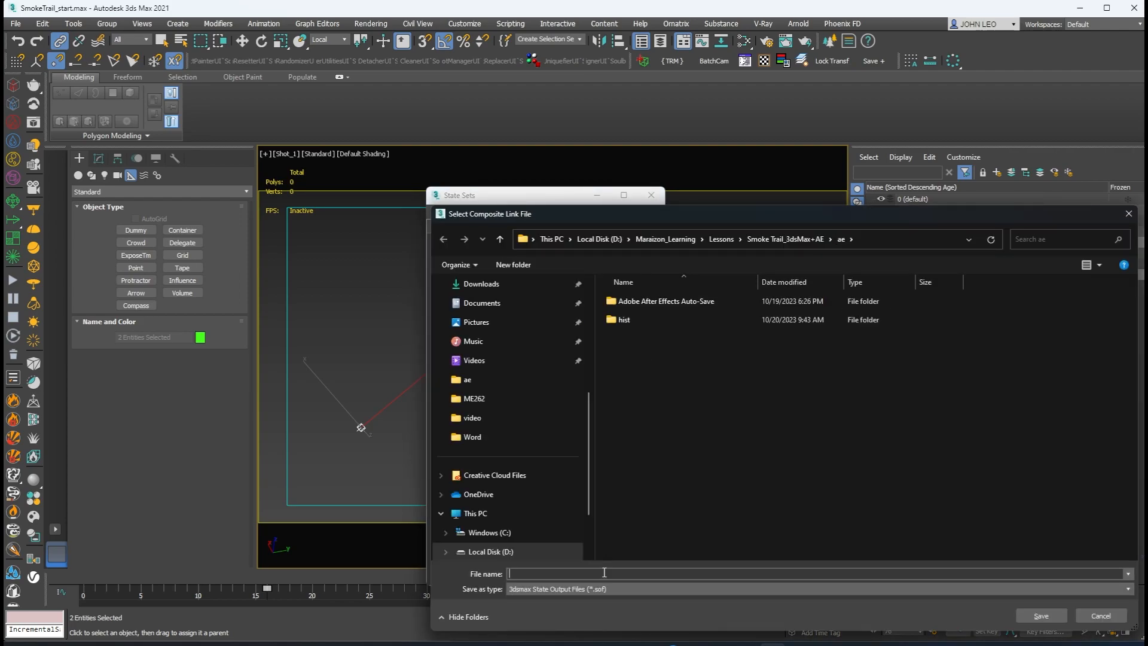
{"action": "type", "text": "SmokeTra"}
{"action": "key", "text": "Return"}
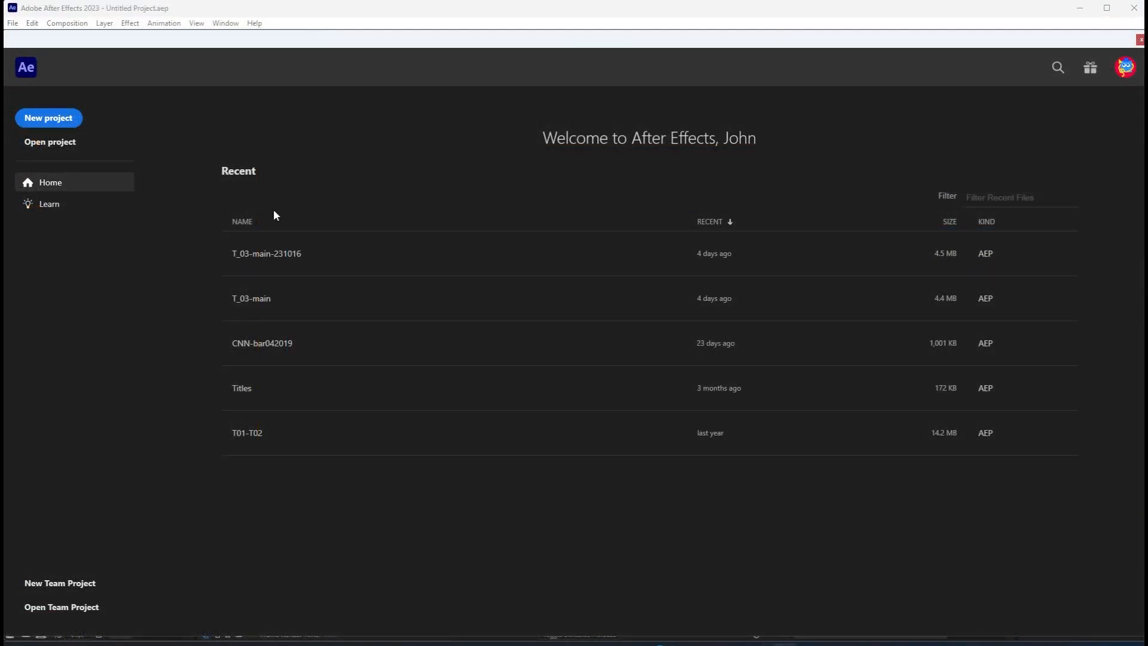
Step: Start a new project in After Effects and create an Autodesk Compositor Link to SmokeTrail.sof
{"action": "left_click", "coordinate": [60, 117]}
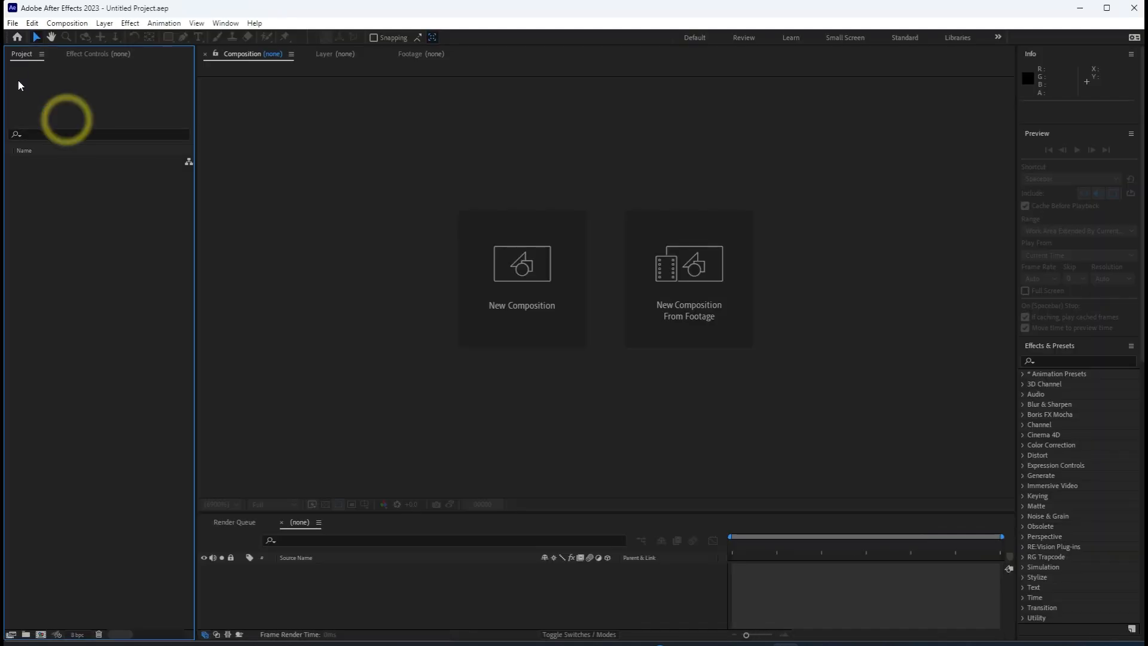
{"action": "left_click", "coordinate": [13, 23]}
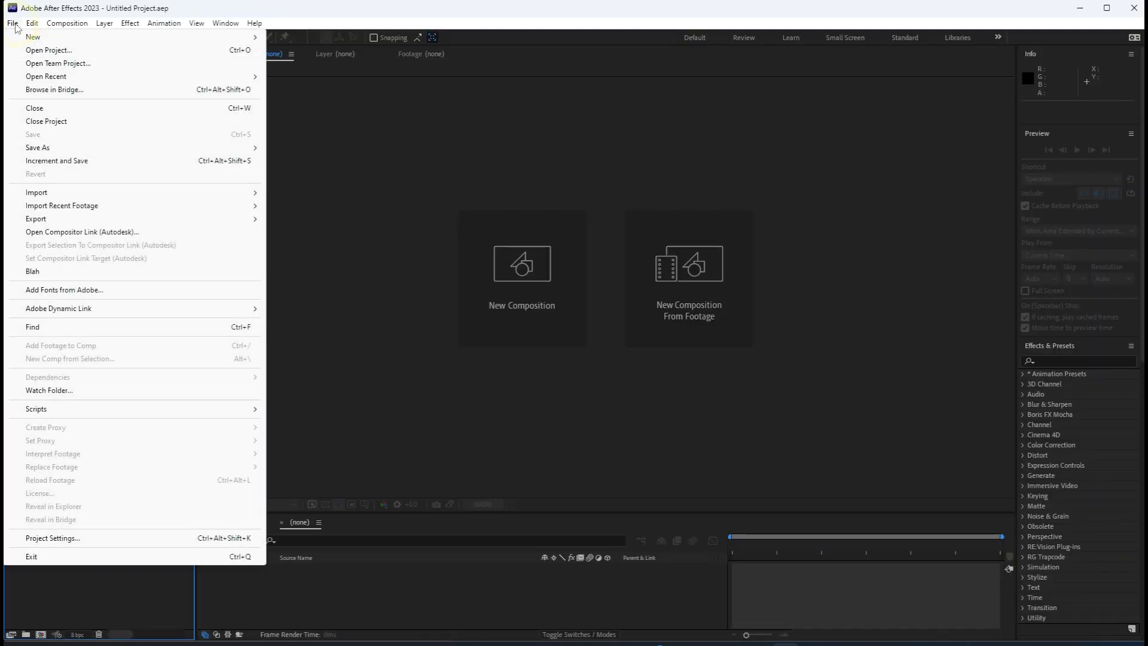
{"action": "left_click", "coordinate": [89, 232]}
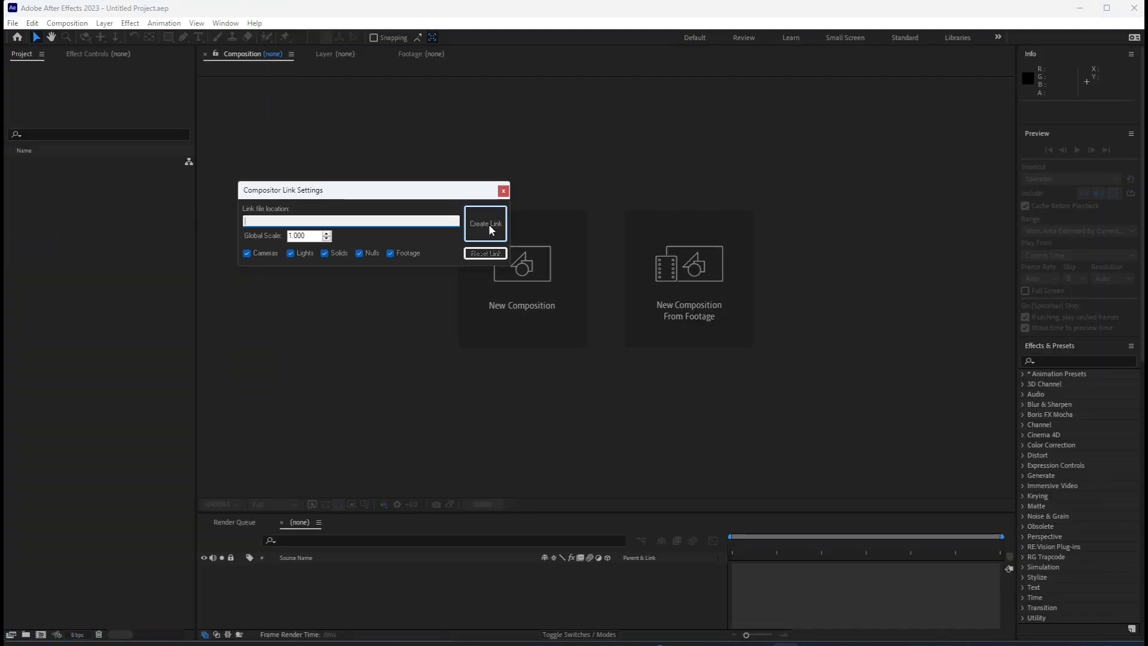
{"action": "left_click", "coordinate": [489, 230]}
{"action": "left_click", "coordinate": [458, 333]}
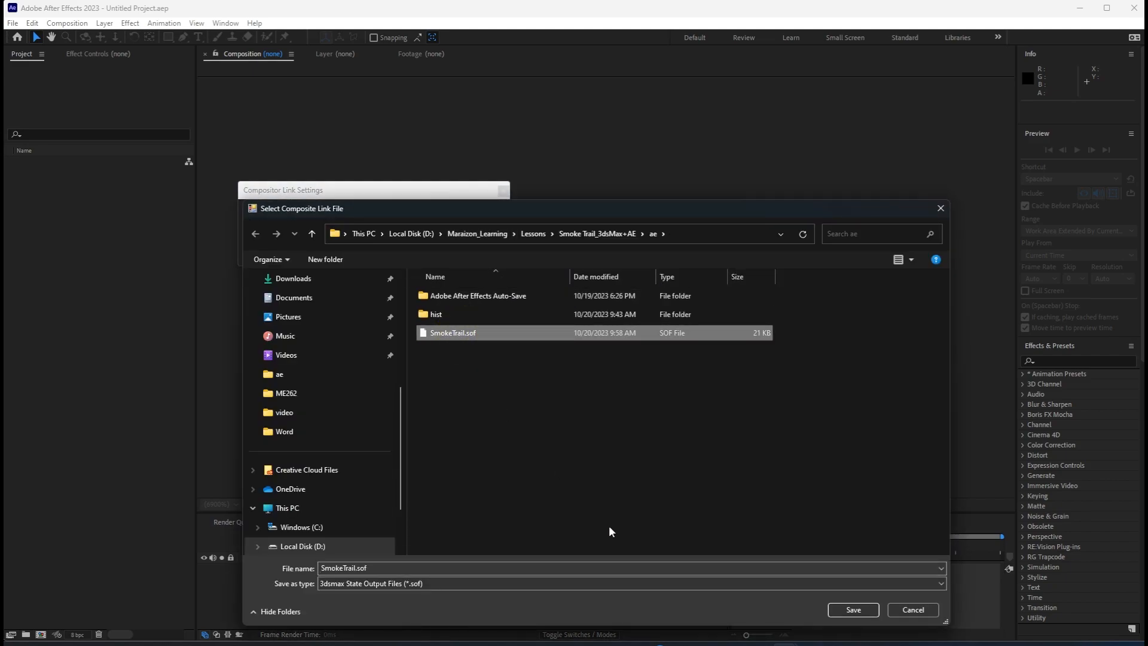
{"action": "left_click", "coordinate": [861, 610]}
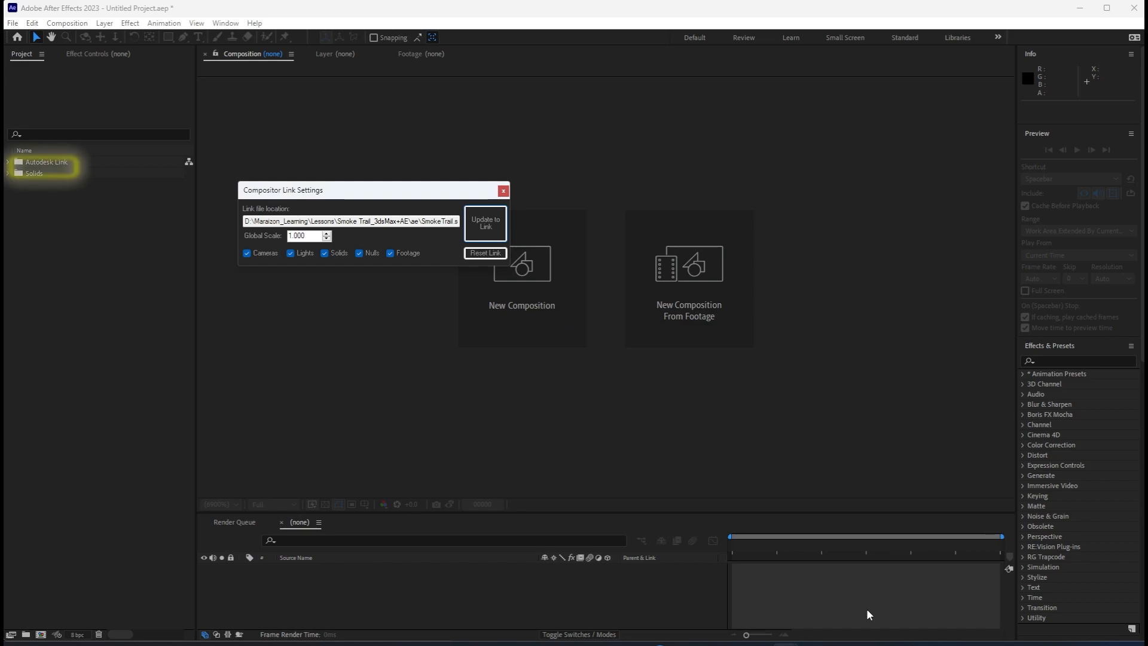
{"action": "left_click", "coordinate": [503, 190]}
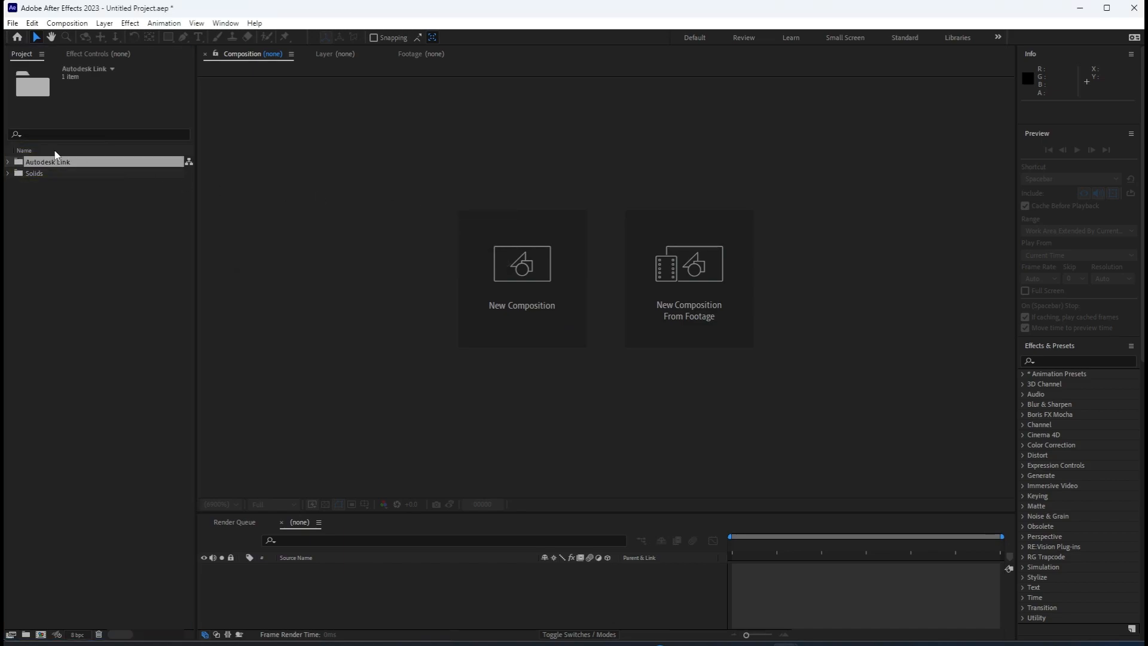
Step: Open the Autodesk Link composition and scrub through to frame 89 to review the linked null and camera
{"action": "left_click", "coordinate": [9, 163]}
{"action": "double_click", "coordinate": [56, 173]}
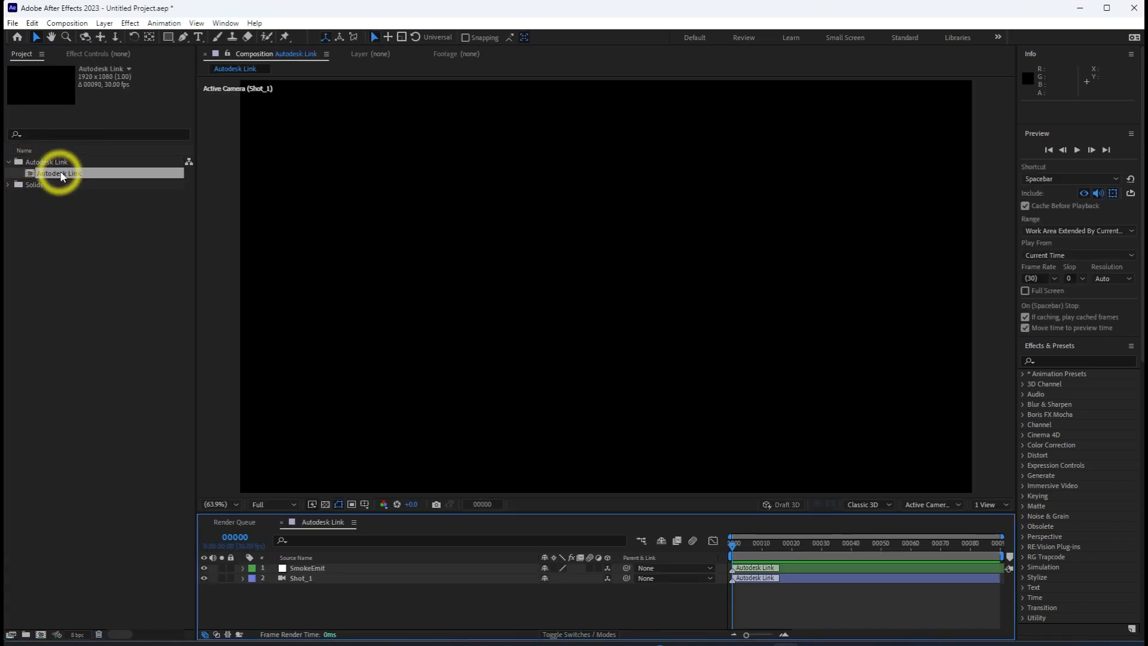
{"action": "left_click_drag", "start_coordinate": [735, 550], "coordinate": [999, 516]}
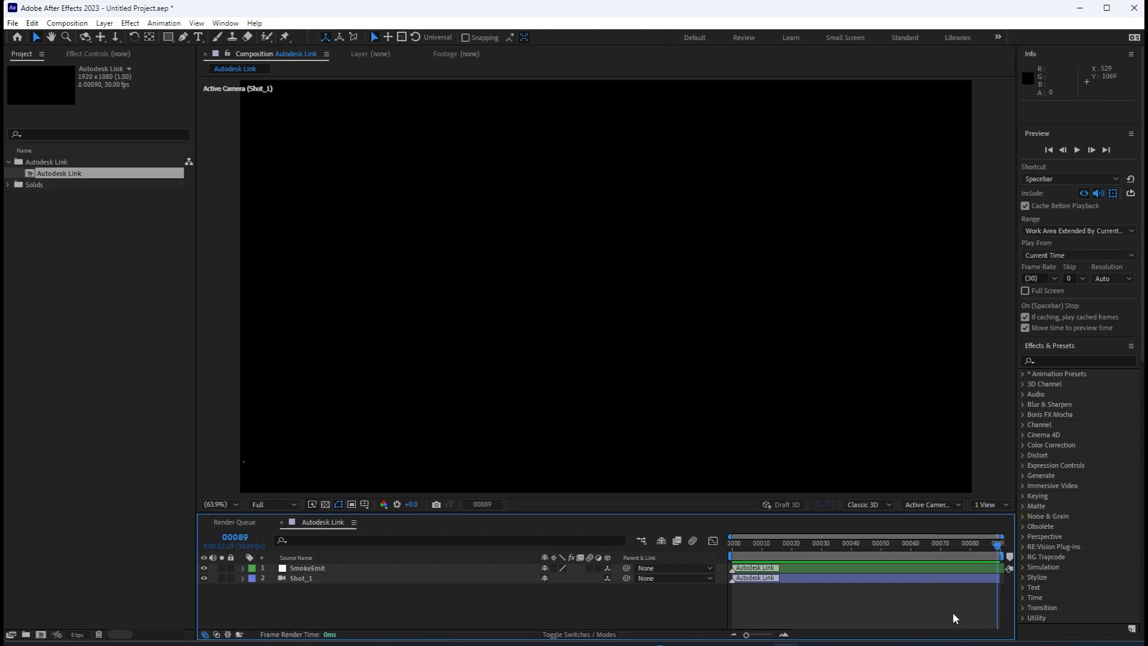
{"action": "left_click_drag", "start_coordinate": [314, 580], "coordinate": [311, 565]}
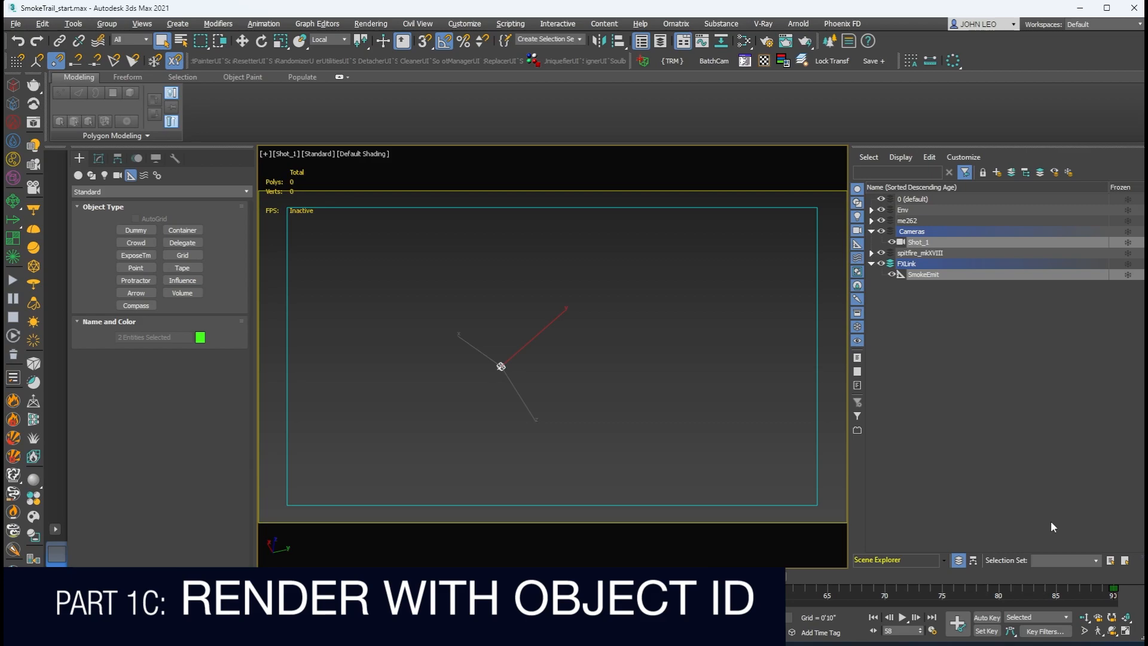
Step: Unhide all scene objects and select the Spitfire body, its blurred propeller and the propeller hub together
{"action": "right_click", "coordinate": [673, 416]}
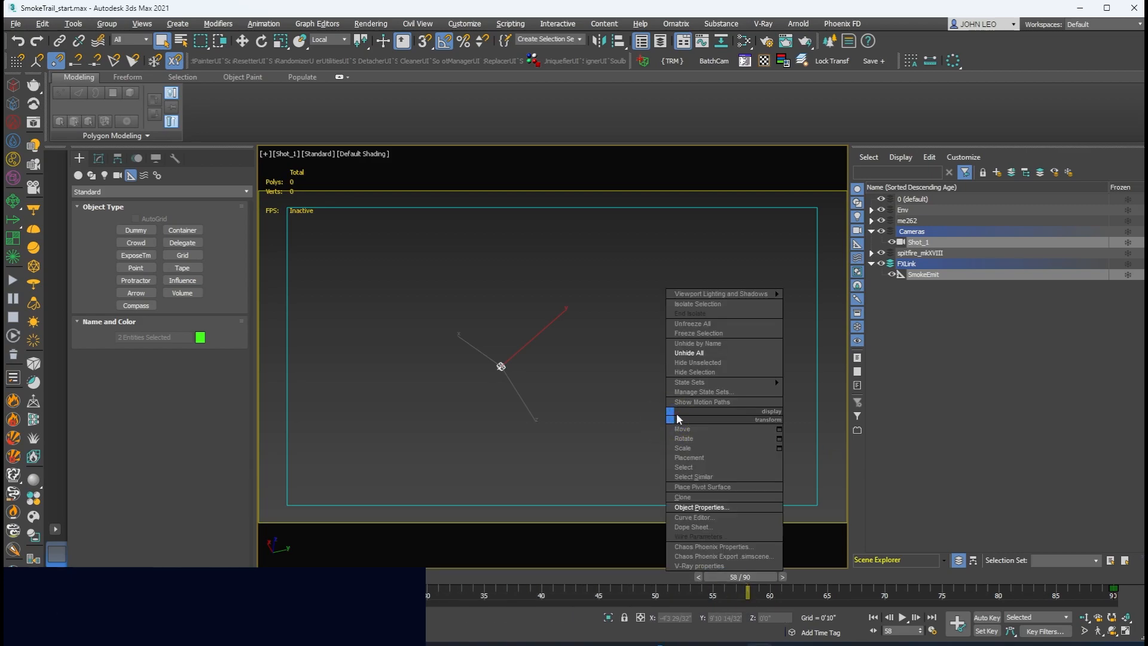
{"action": "left_click", "coordinate": [699, 353]}
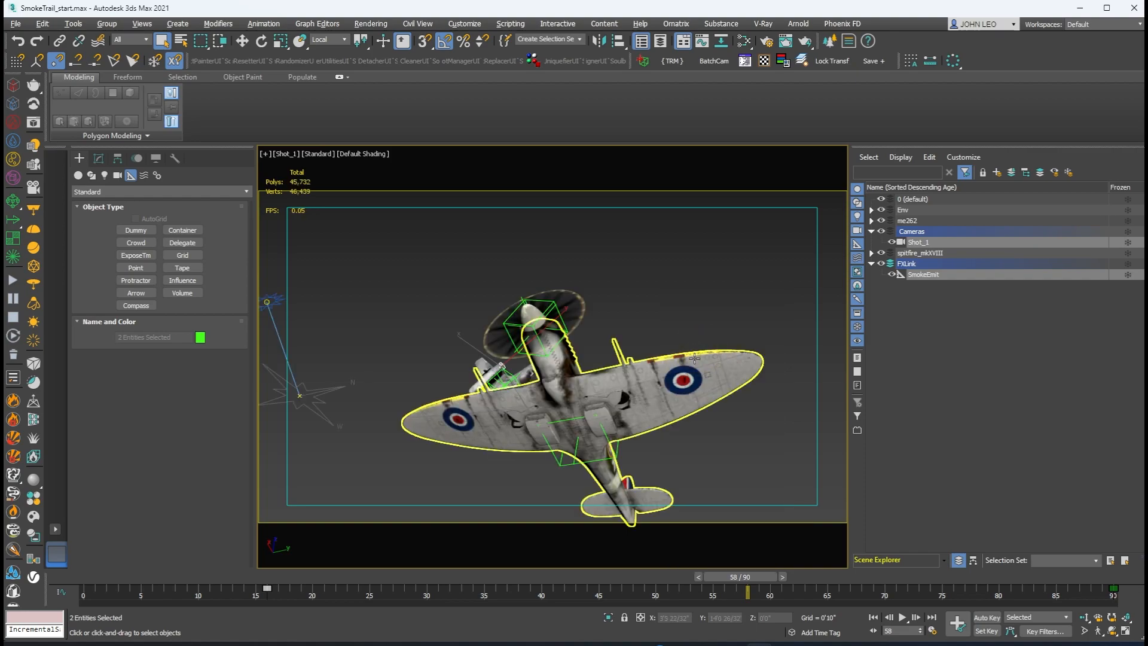
{"action": "left_click", "coordinate": [697, 354]}
{"action": "left_click", "coordinate": [580, 307]}
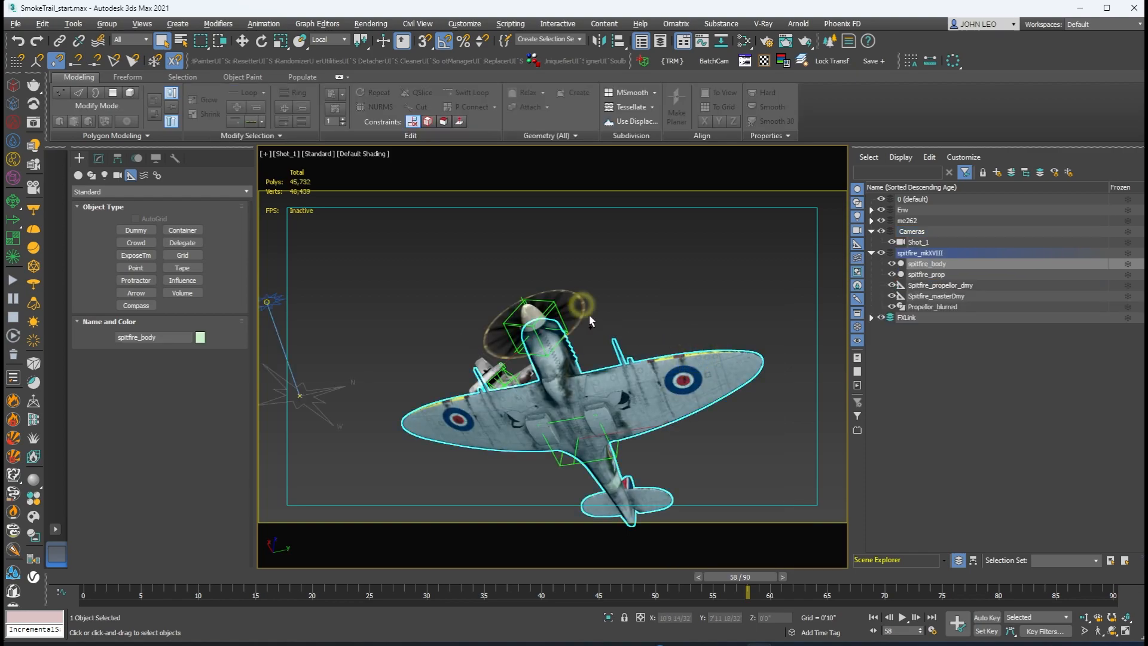
{"action": "left_click", "coordinate": [530, 318], "text": "ctrl"}
Step: Set the object ID of the three selected Spitfire parts to 101 in their object properties
{"action": "right_click", "coordinate": [530, 319]}
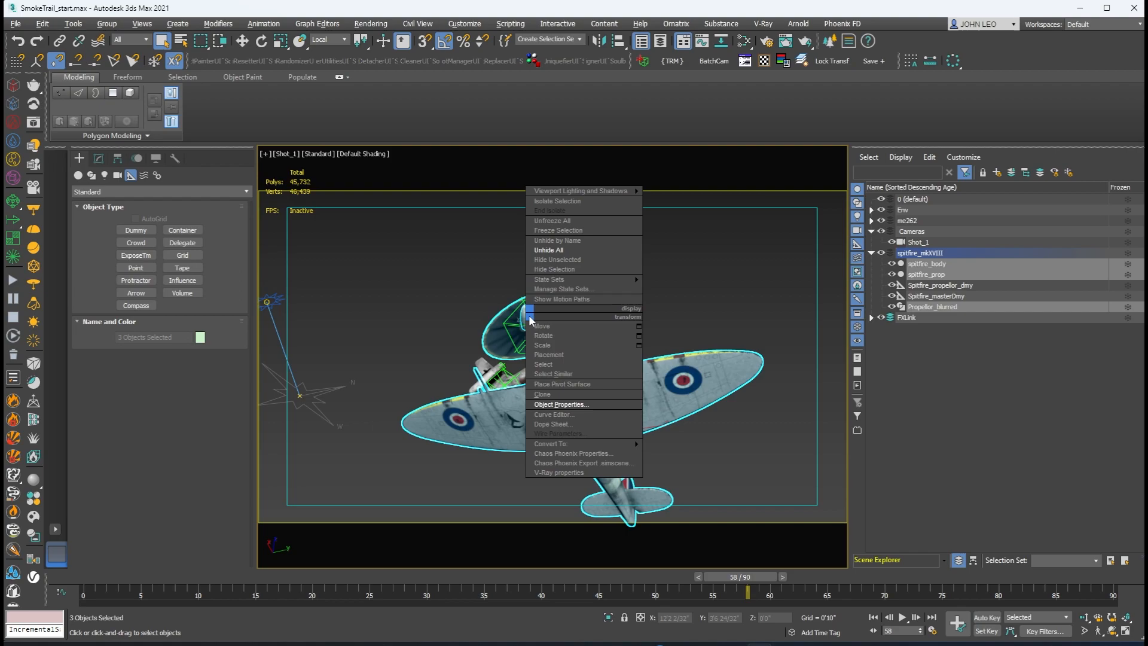
{"action": "left_click", "coordinate": [545, 406]}
{"action": "double_click", "coordinate": [622, 305]}
{"action": "type", "text": "101"}
{"action": "left_click", "coordinate": [626, 396]}
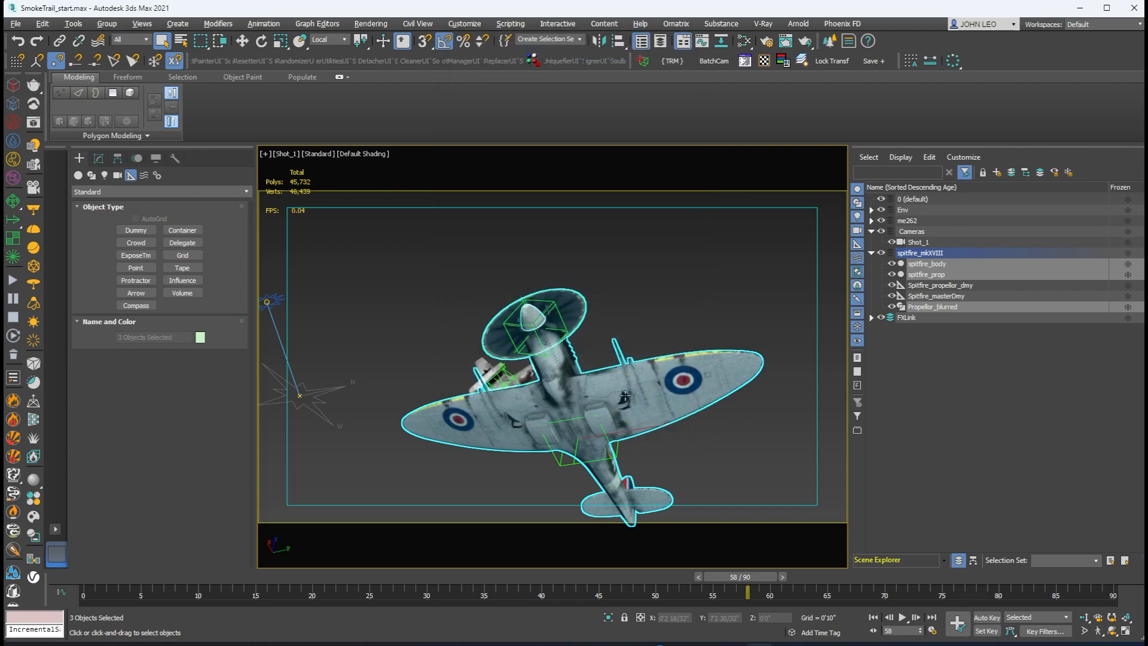
Step: Add a VRayObjectID render element in the V-Ray render setup
{"action": "left_click", "coordinate": [766, 41]}
{"action": "left_click", "coordinate": [490, 127]}
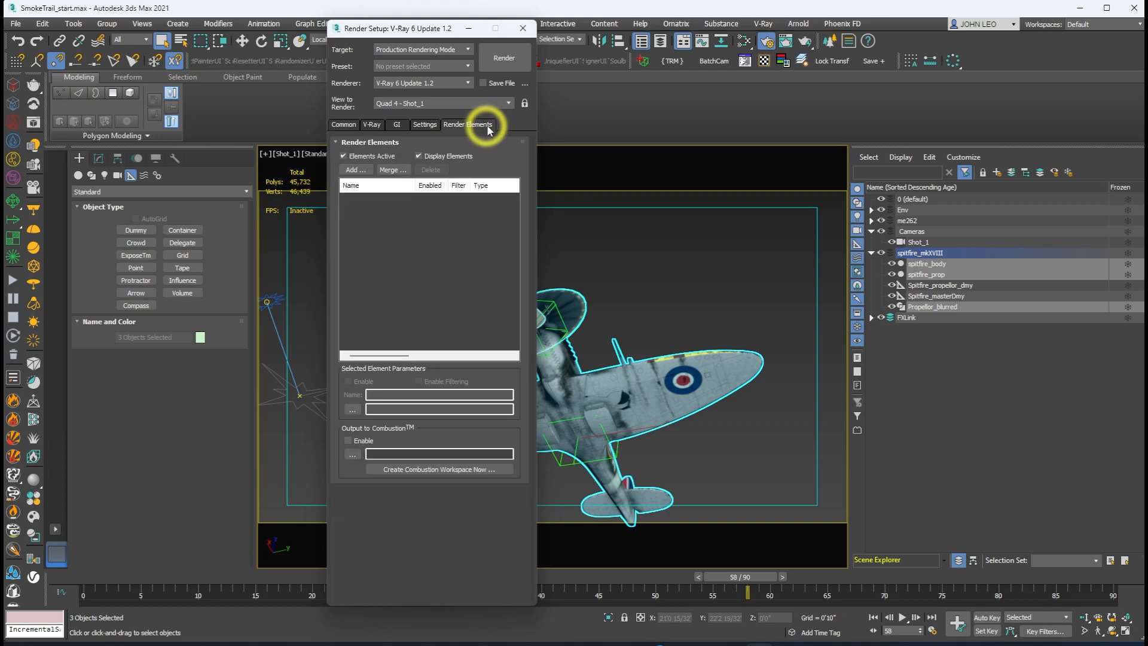
{"action": "left_click", "coordinate": [353, 170]}
{"action": "scroll", "coordinate": [391, 303], "scroll_direction": "down", "scroll_amount": 8}
{"action": "left_click", "coordinate": [366, 283]}
{"action": "left_click", "coordinate": [461, 421]}
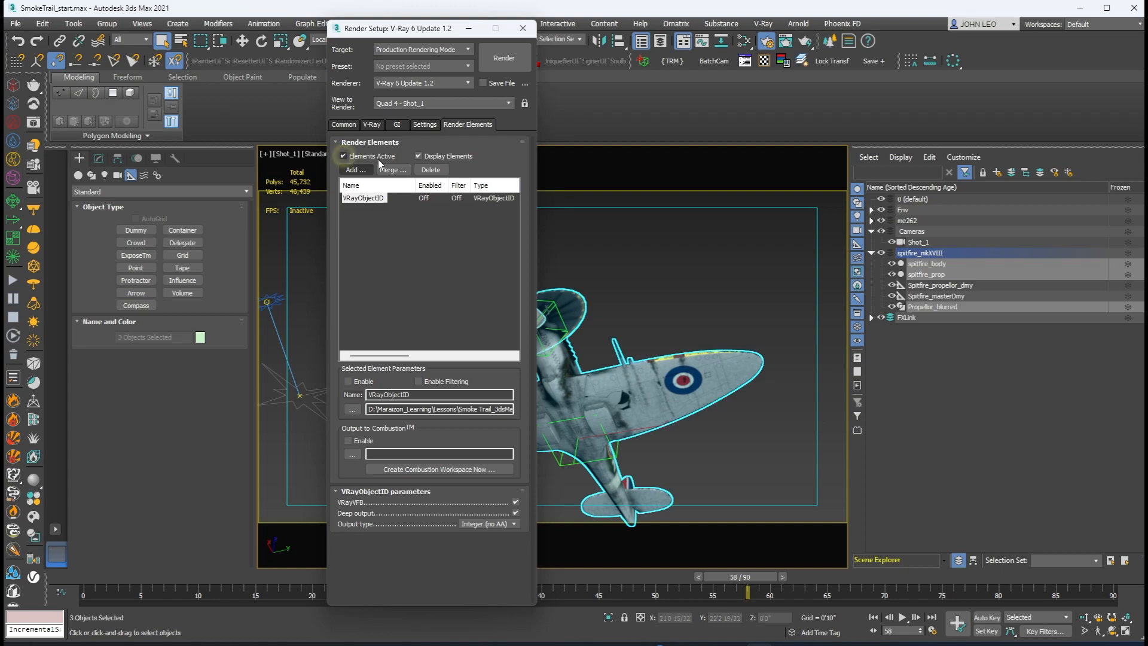
Step: Enable V-Ray separate render channels and save them as SmokeTrai_LMNT_.png in animFrames, using 24-bit RGB PNG with an alpha channel
{"action": "left_click", "coordinate": [372, 124]}
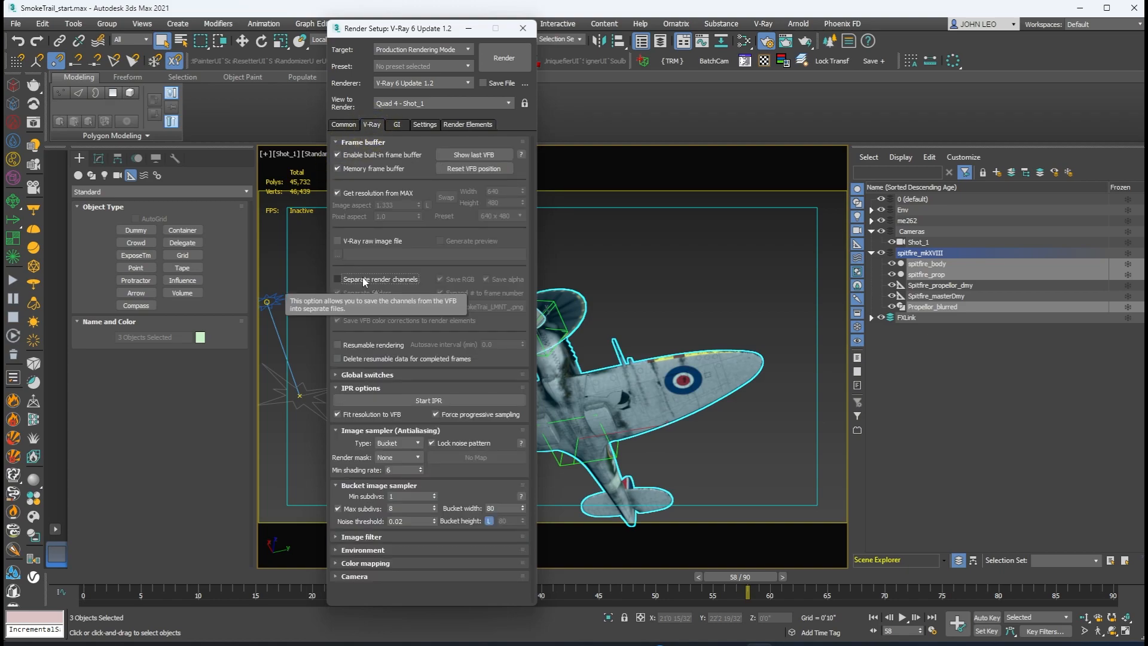
{"action": "left_click", "coordinate": [362, 278]}
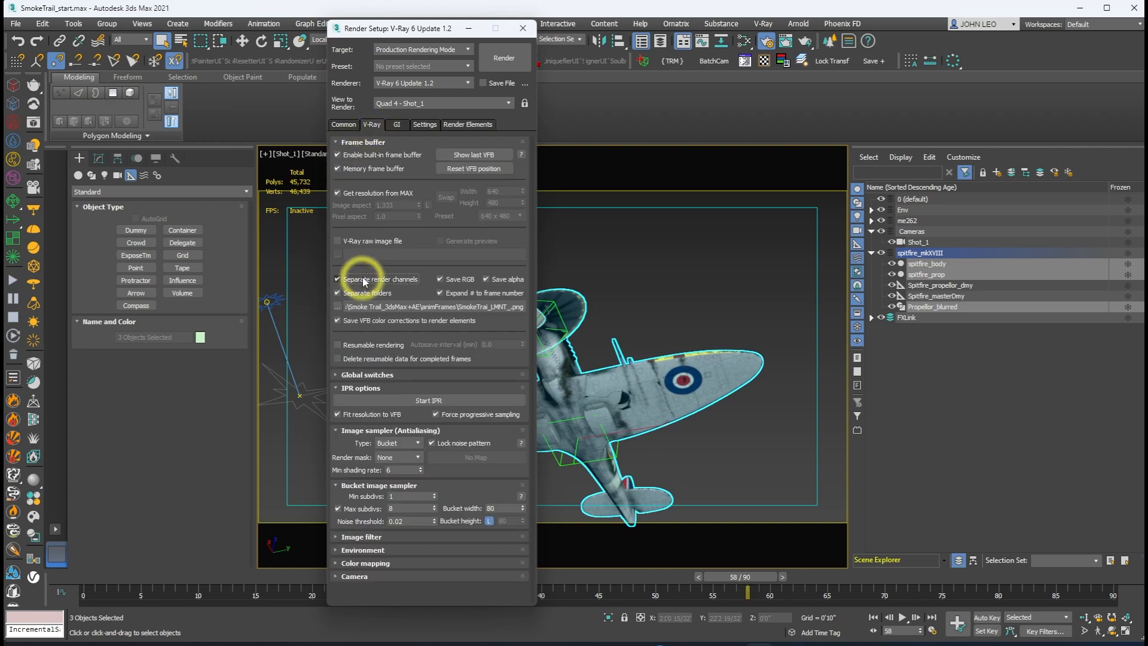
{"action": "left_click", "coordinate": [338, 307]}
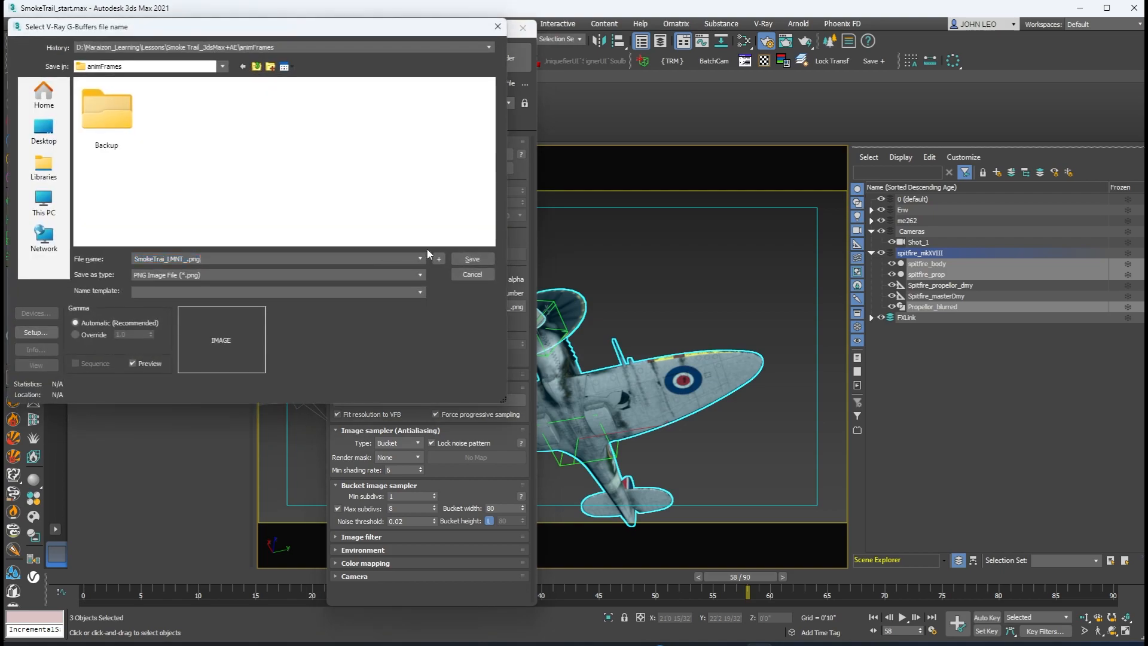
{"action": "left_click", "coordinate": [471, 259]}
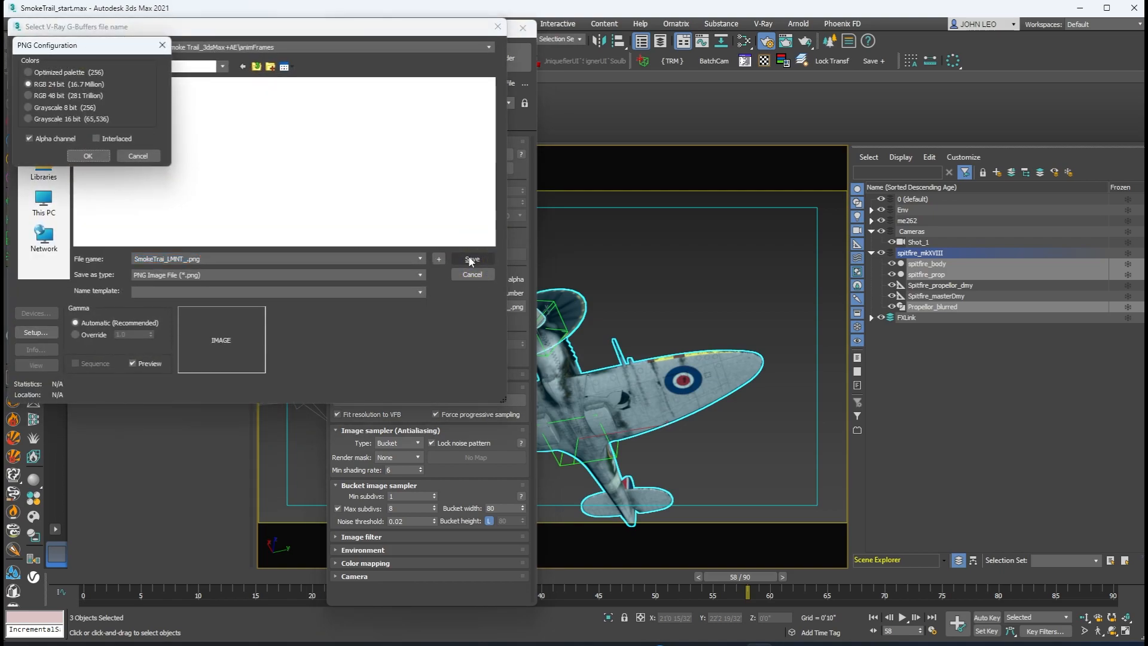
{"action": "left_click", "coordinate": [84, 156]}
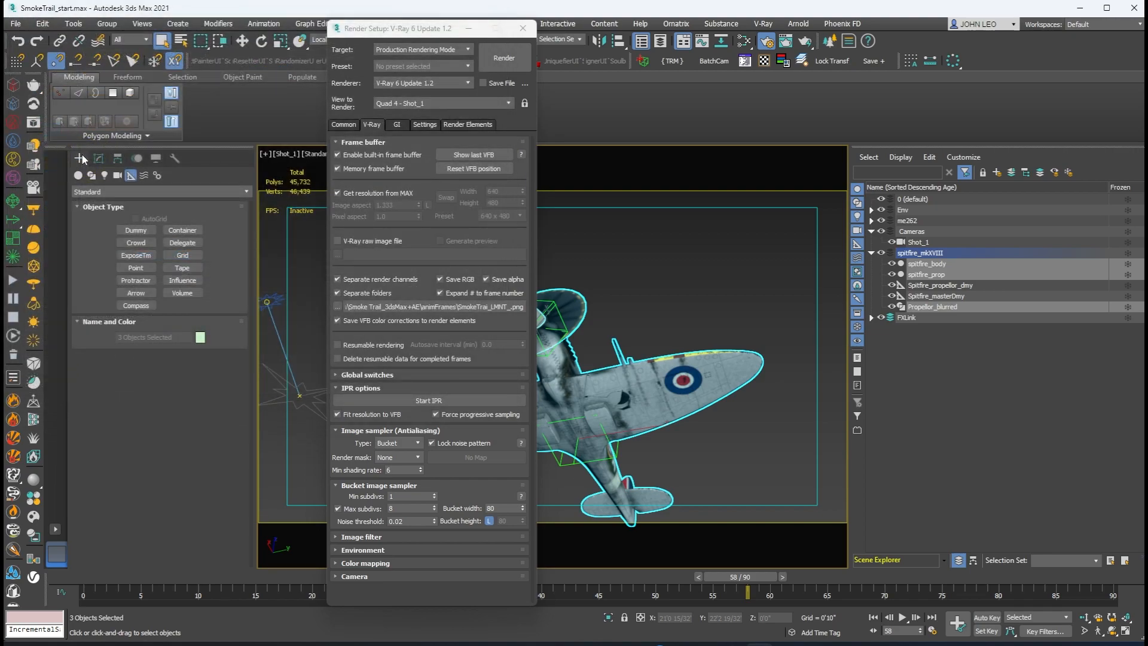
Step: Set the render output file to SmokeTrail_0000.png and render the active time segment from the Shot_1 camera
{"action": "left_click", "coordinate": [344, 126]}
{"action": "left_click", "coordinate": [495, 501]}
{"action": "left_click", "coordinate": [812, 280]}
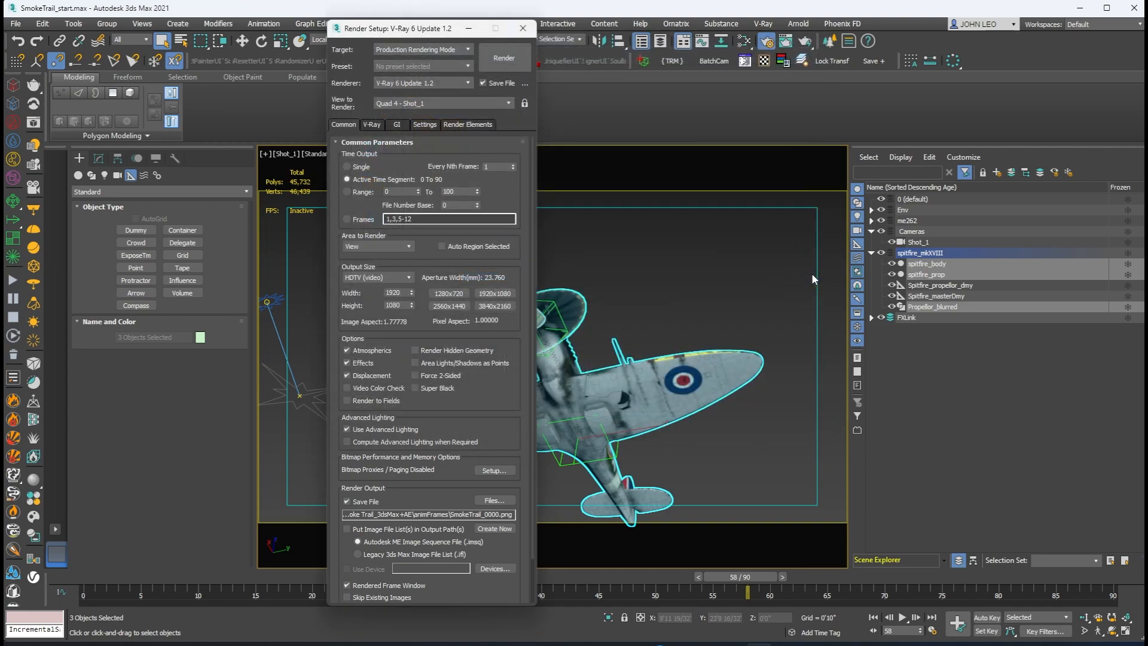
{"action": "left_click", "coordinate": [514, 59]}
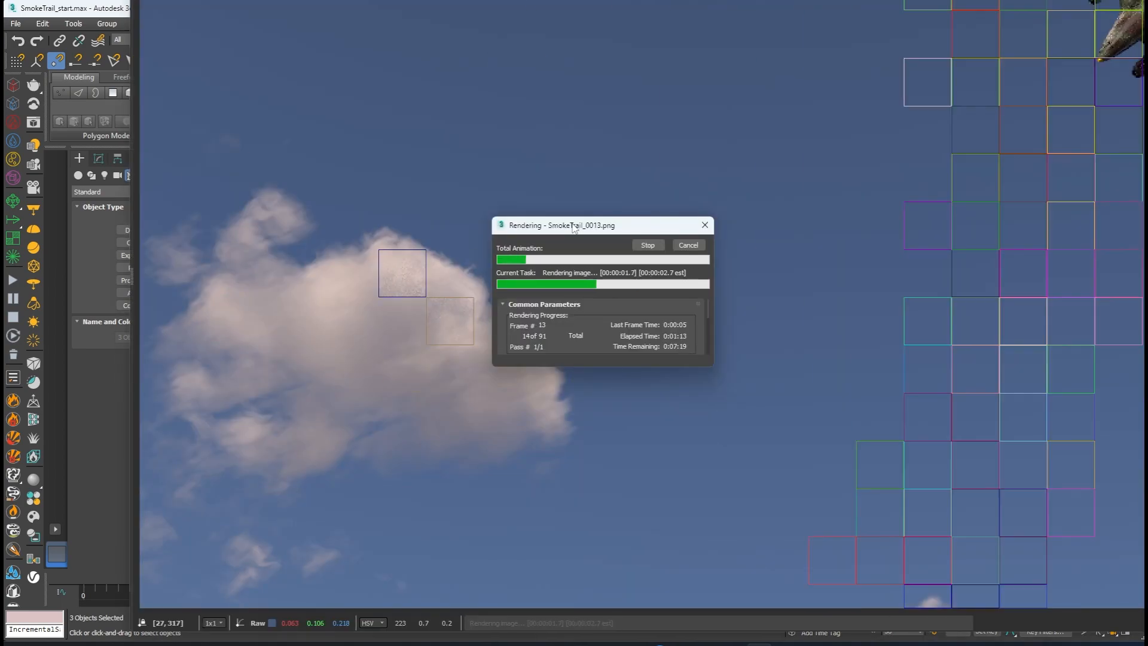